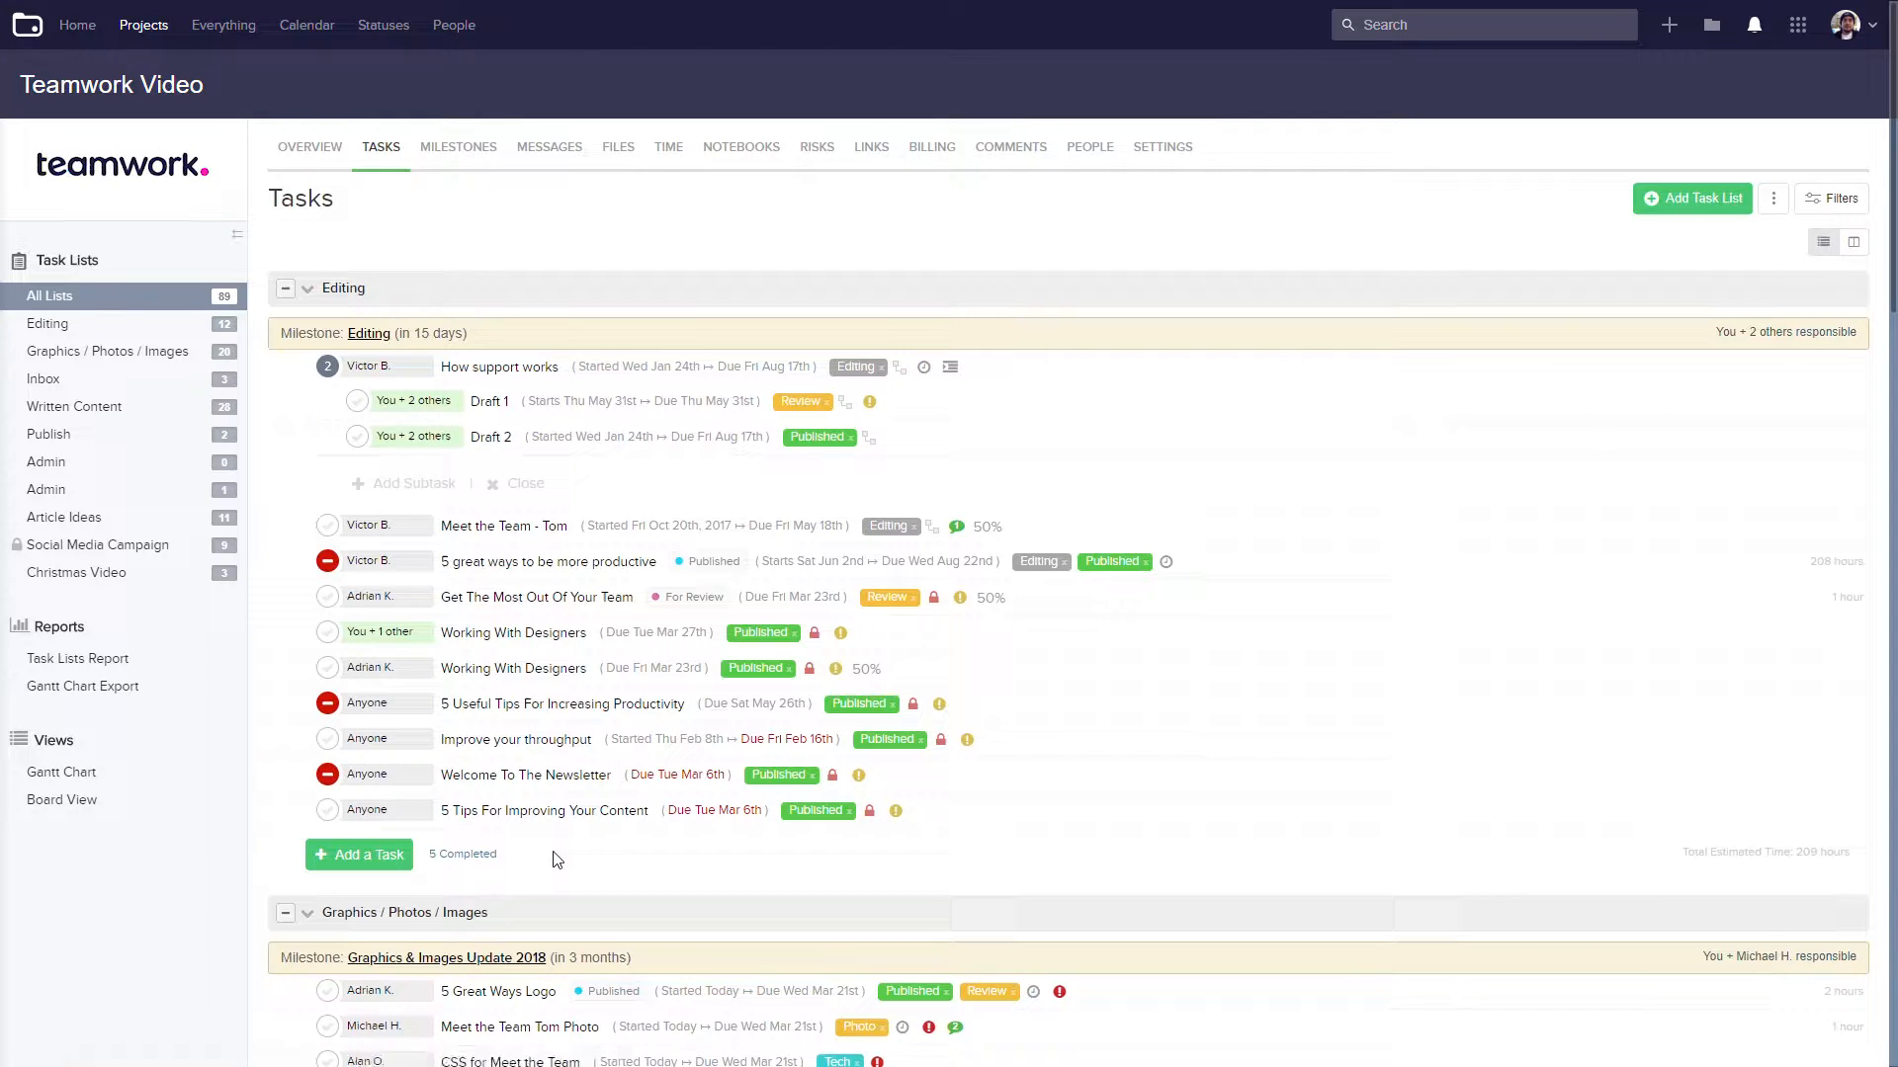
# Add a task named "Review Newsletter April proposals" to the Editing task list.
pyautogui.click(573, 369)
pyautogui.click(567, 330)
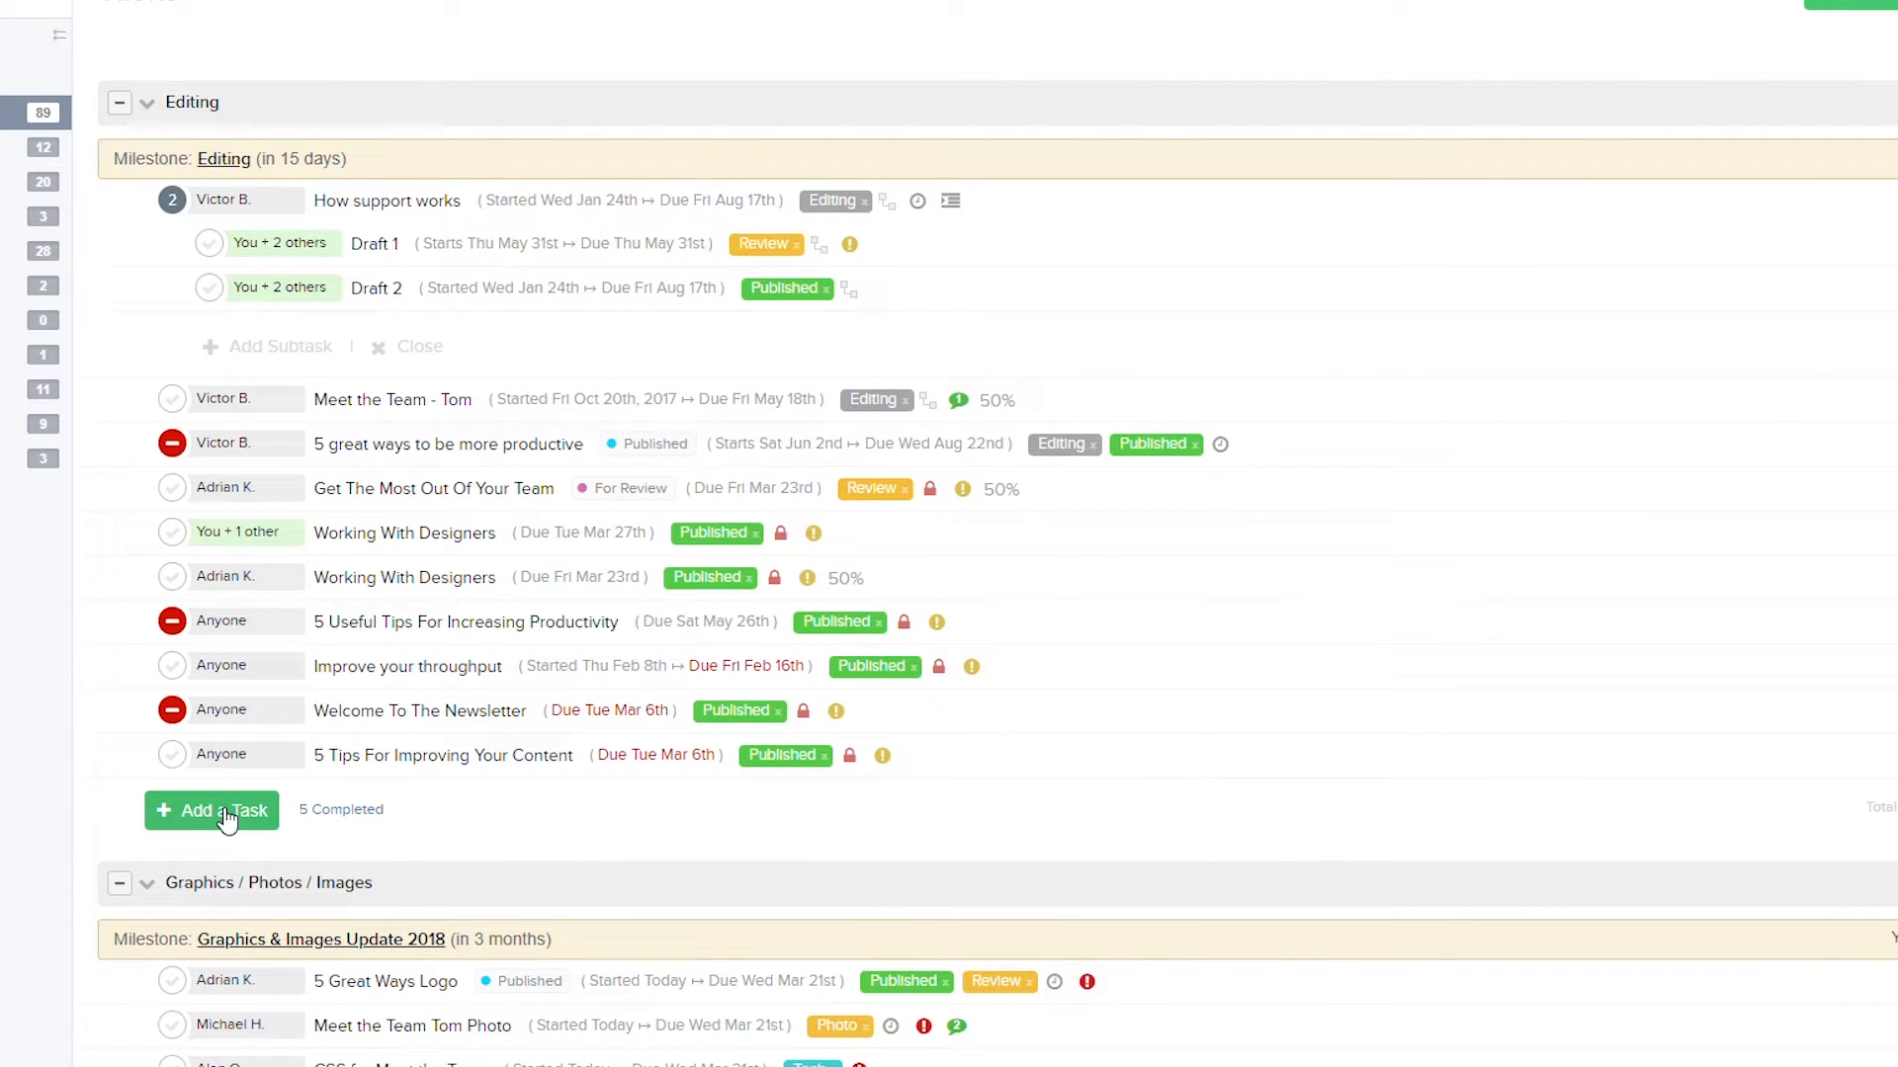
pyautogui.click(226, 818)
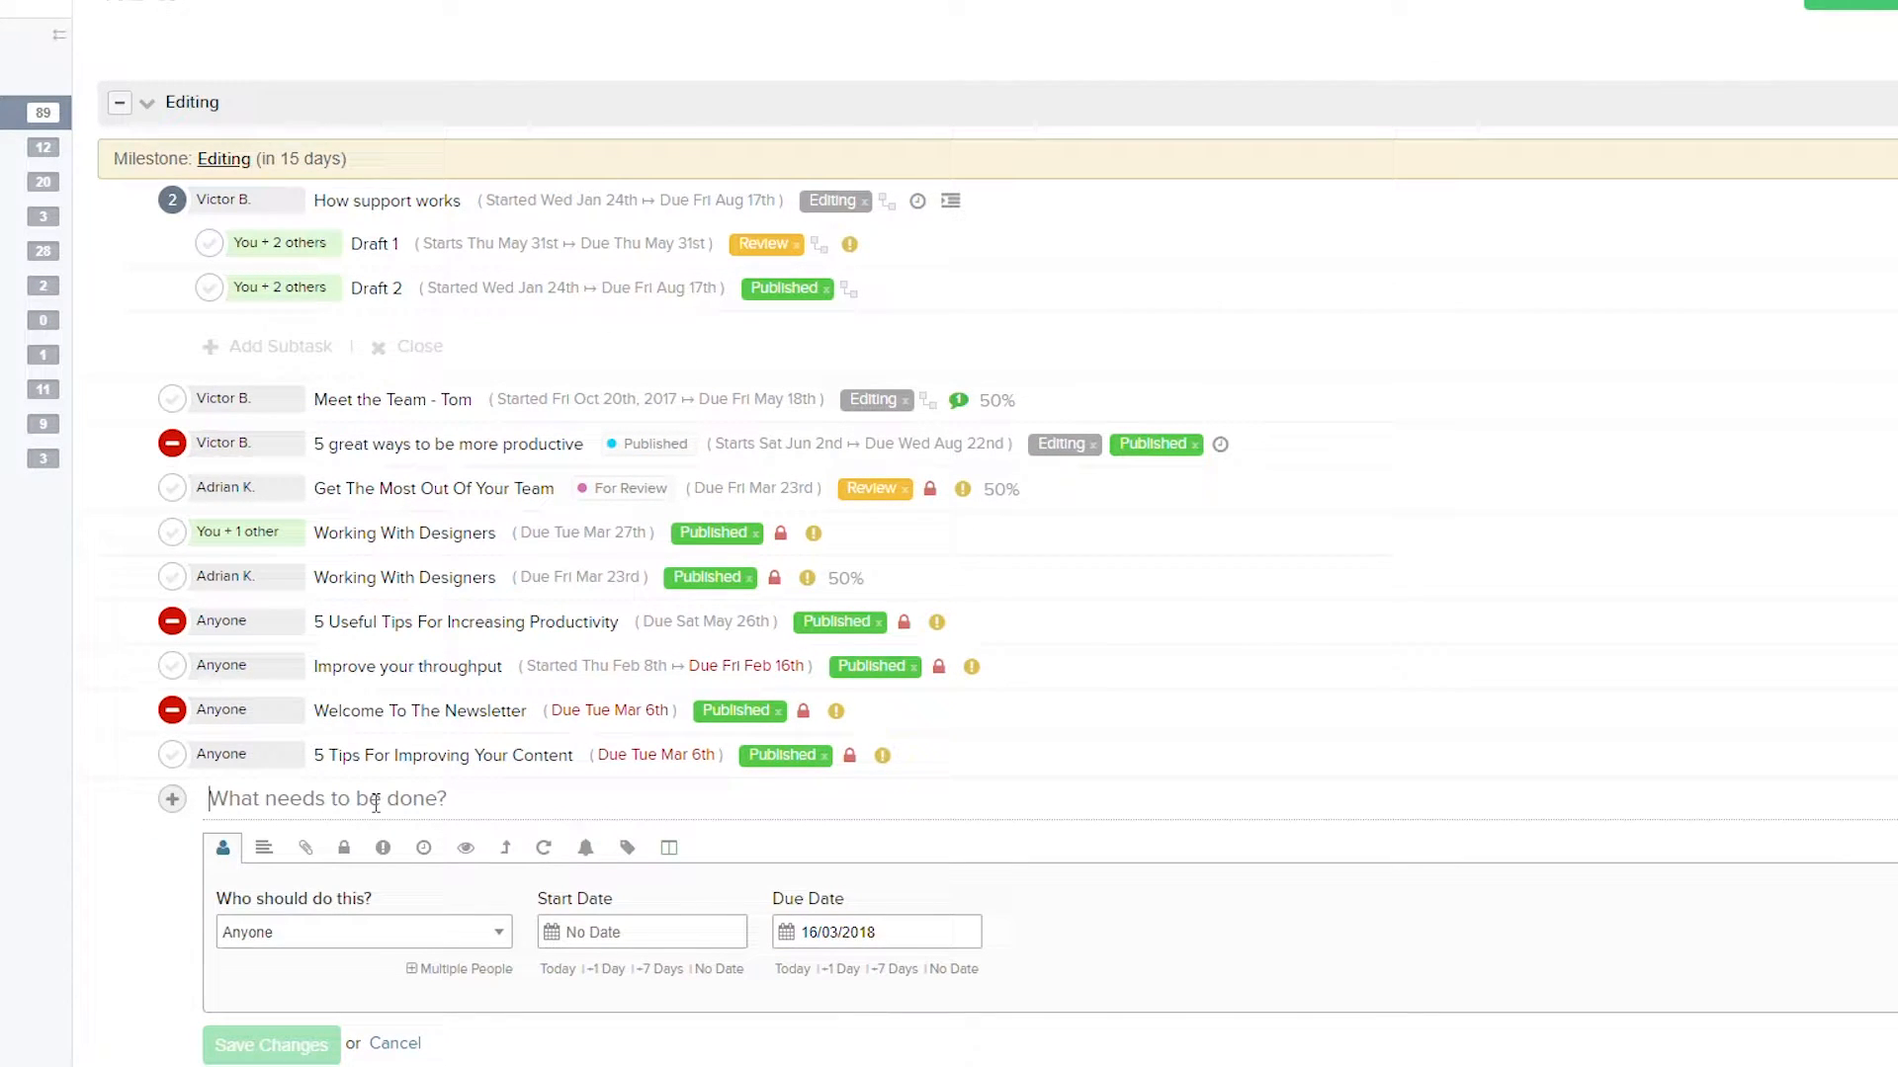
pyautogui.scroll(-1, 376, 803)
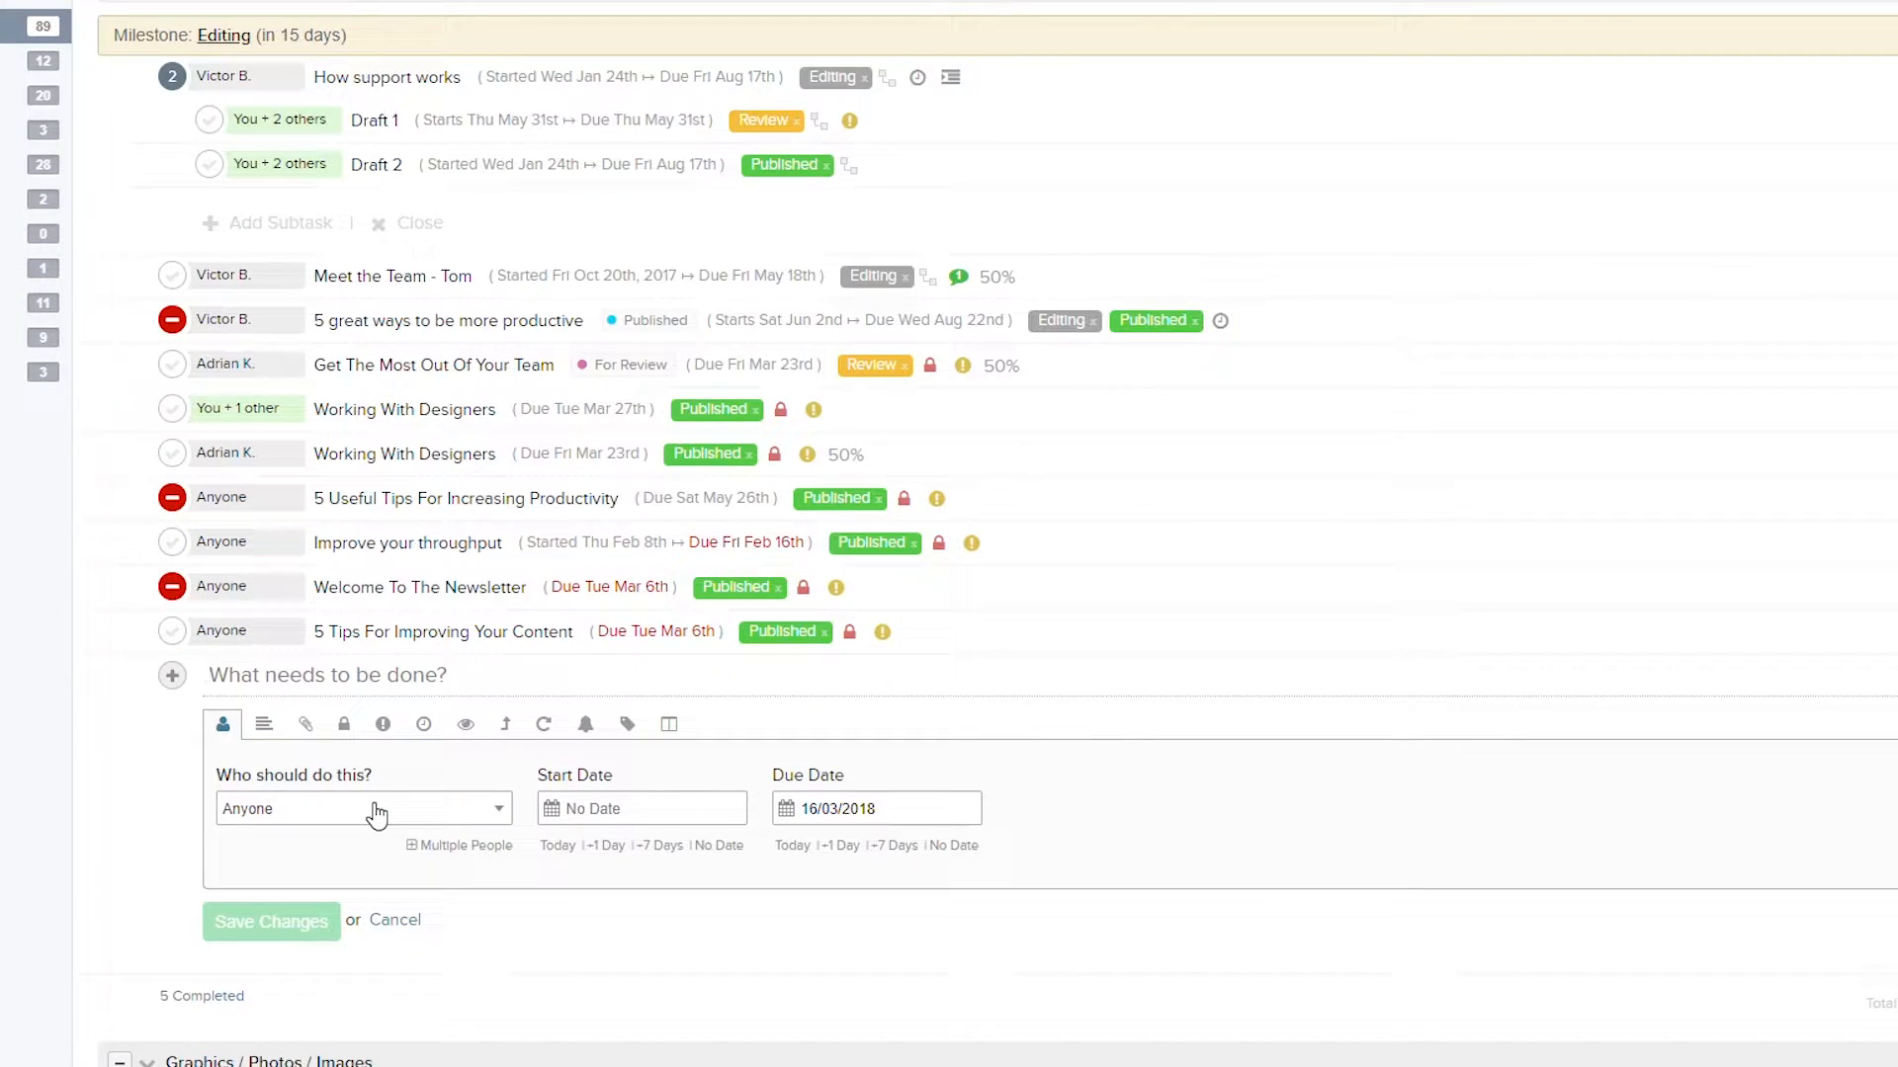
pyautogui.write('Review Newsletter April proposals')
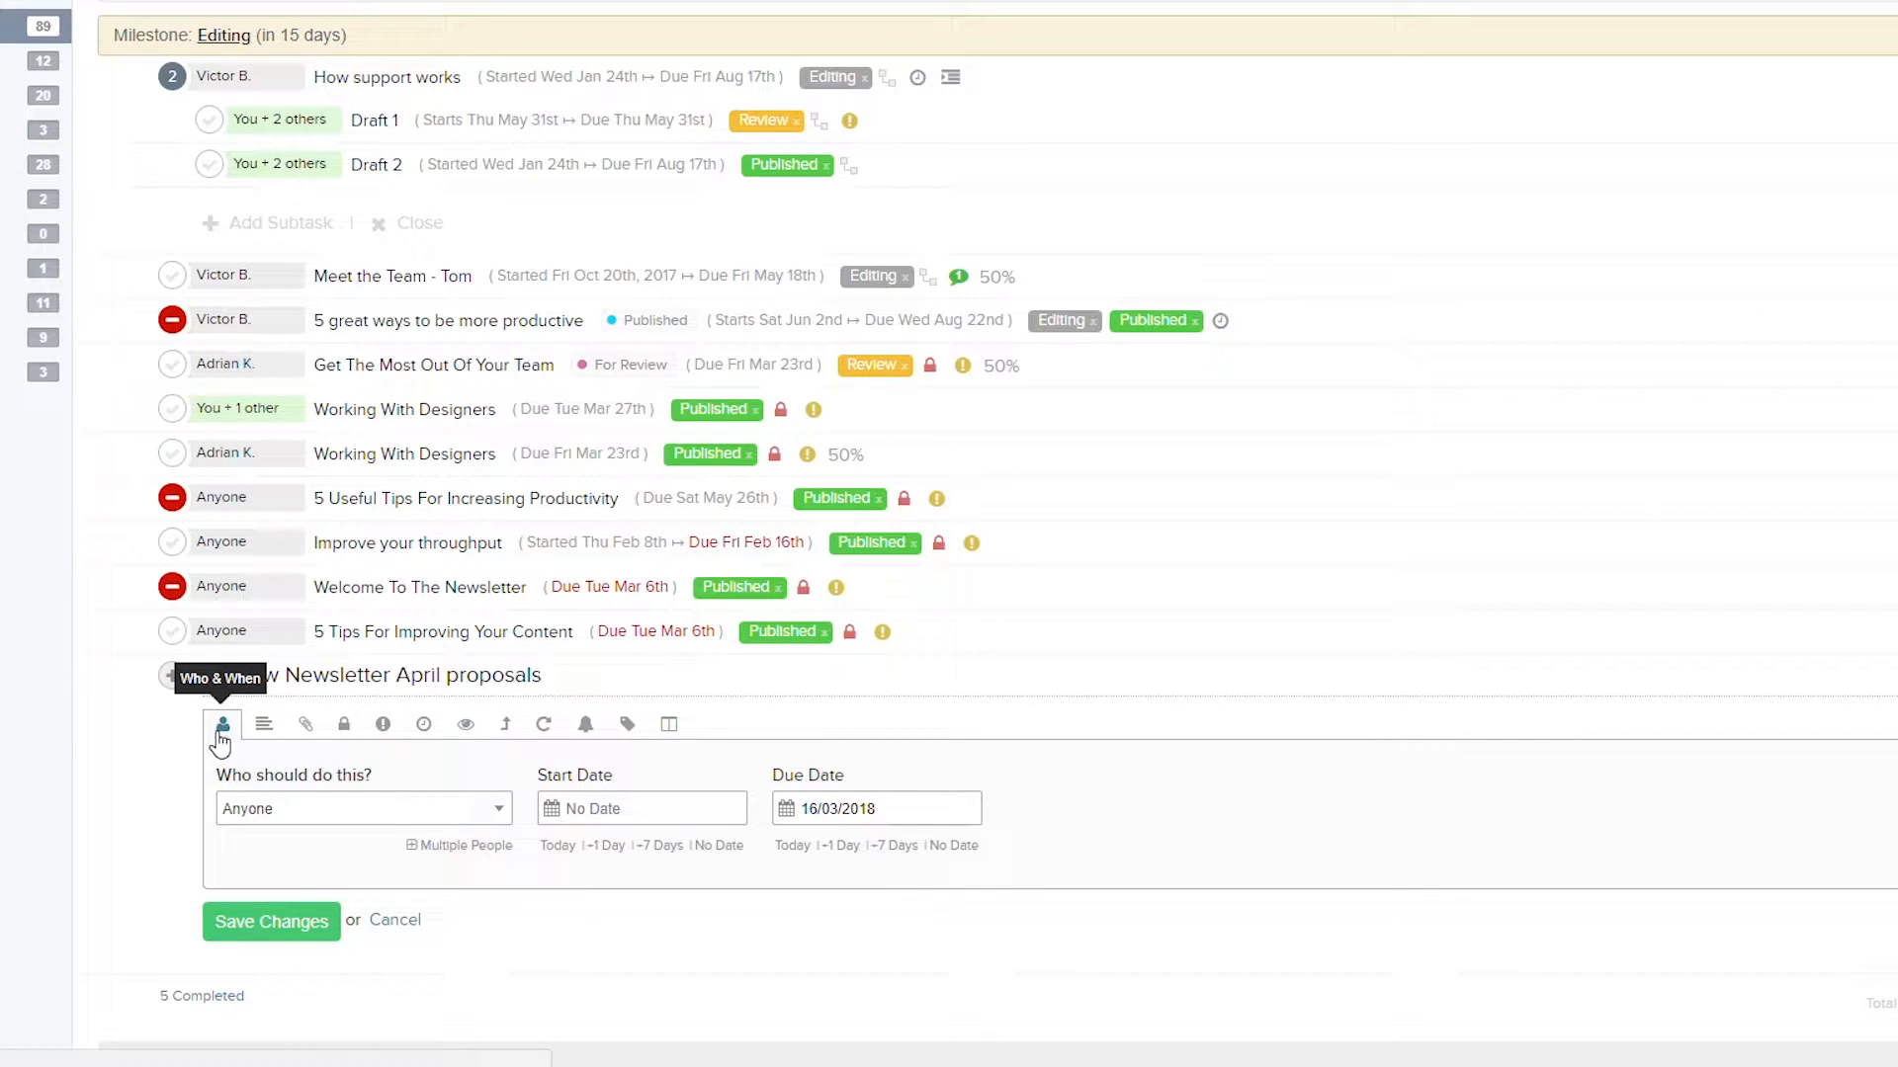
# Assign the new task to yourself and one other team member, without requiring each selected person to do it.
pyautogui.click(299, 808)
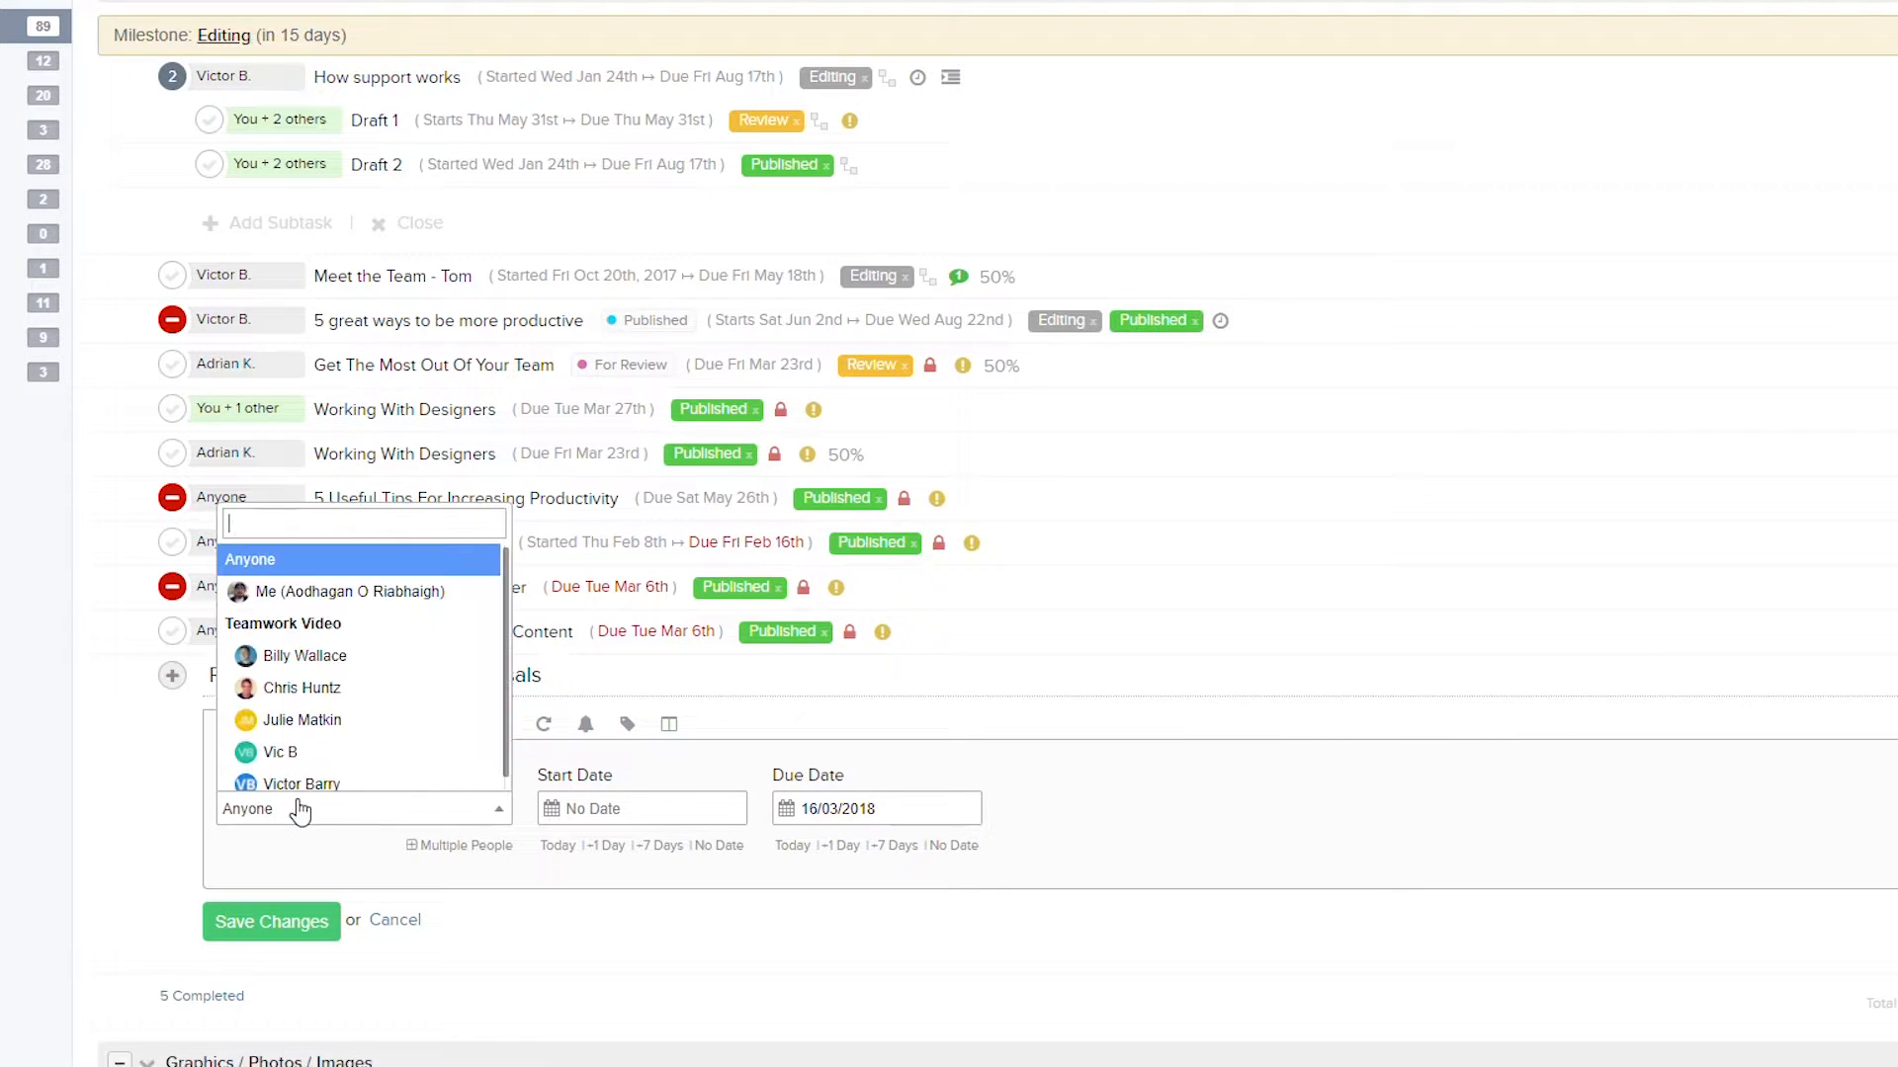
pyautogui.click(314, 599)
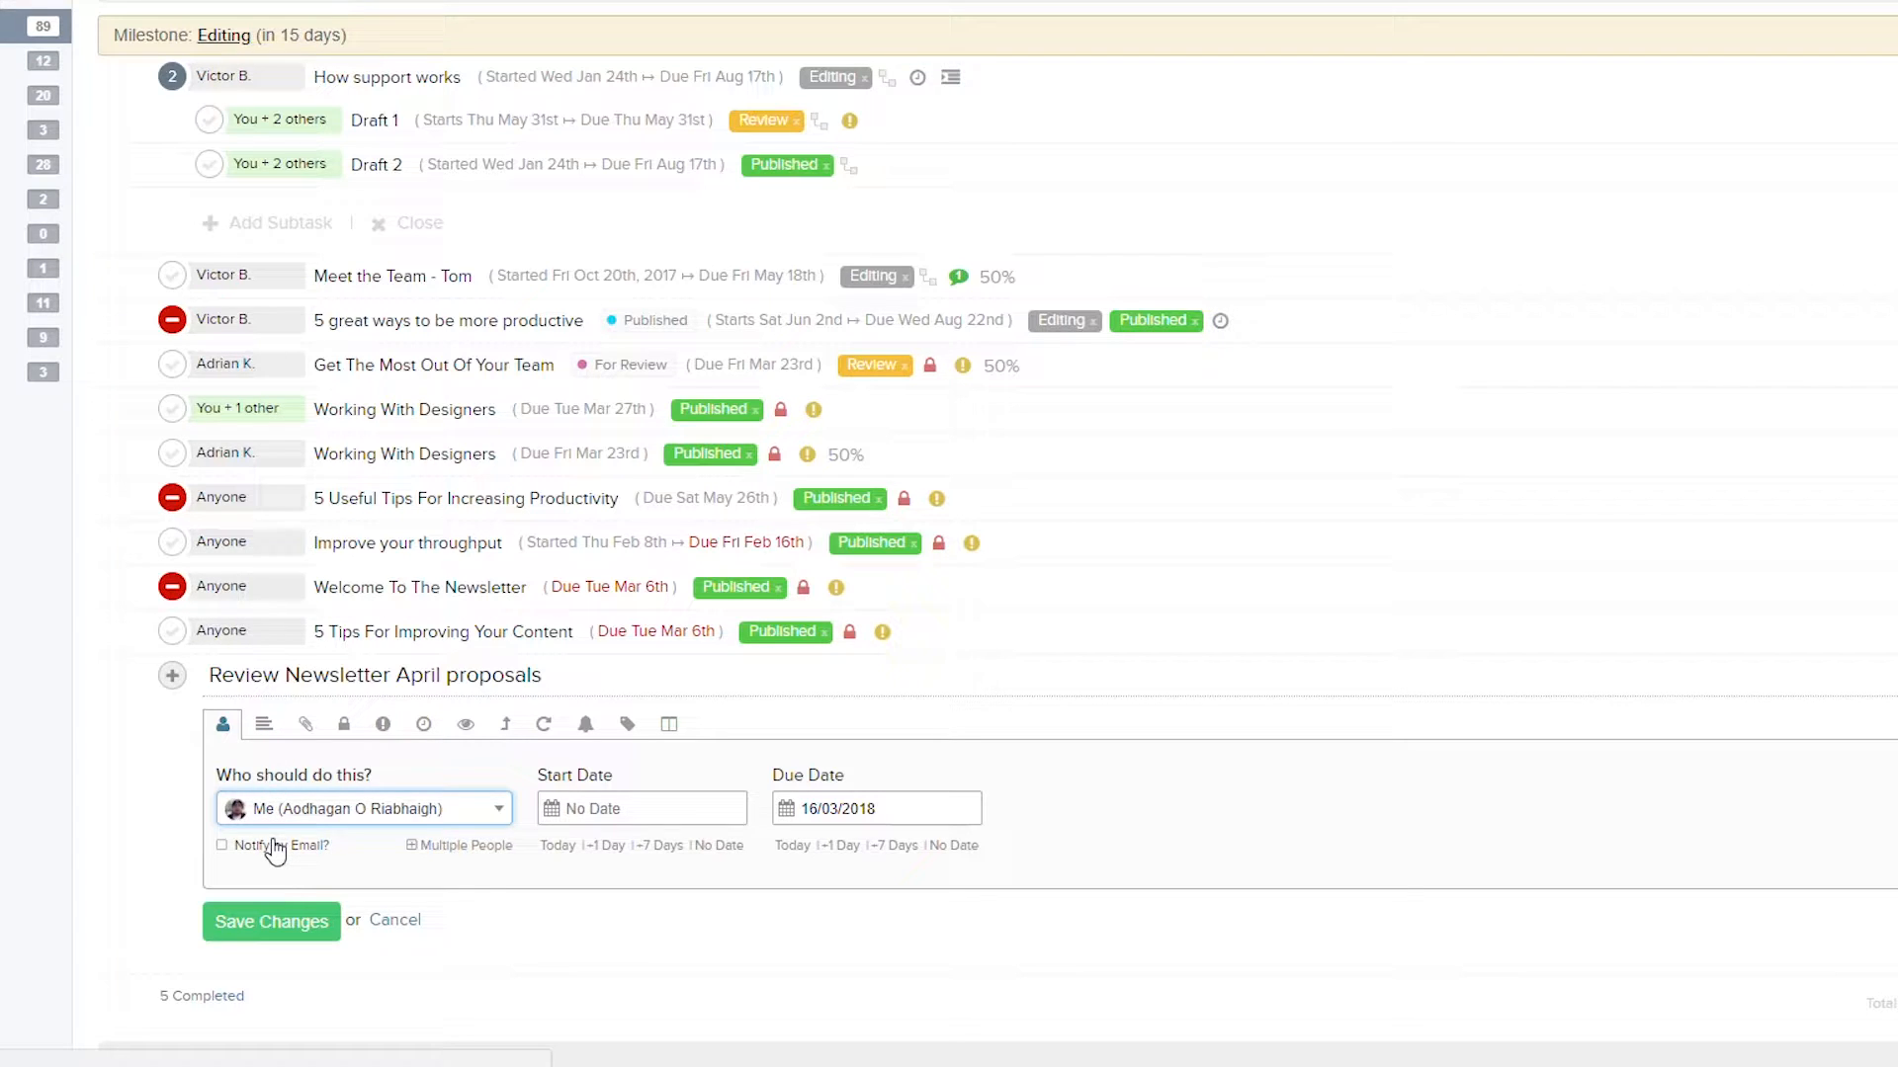
pyautogui.click(463, 848)
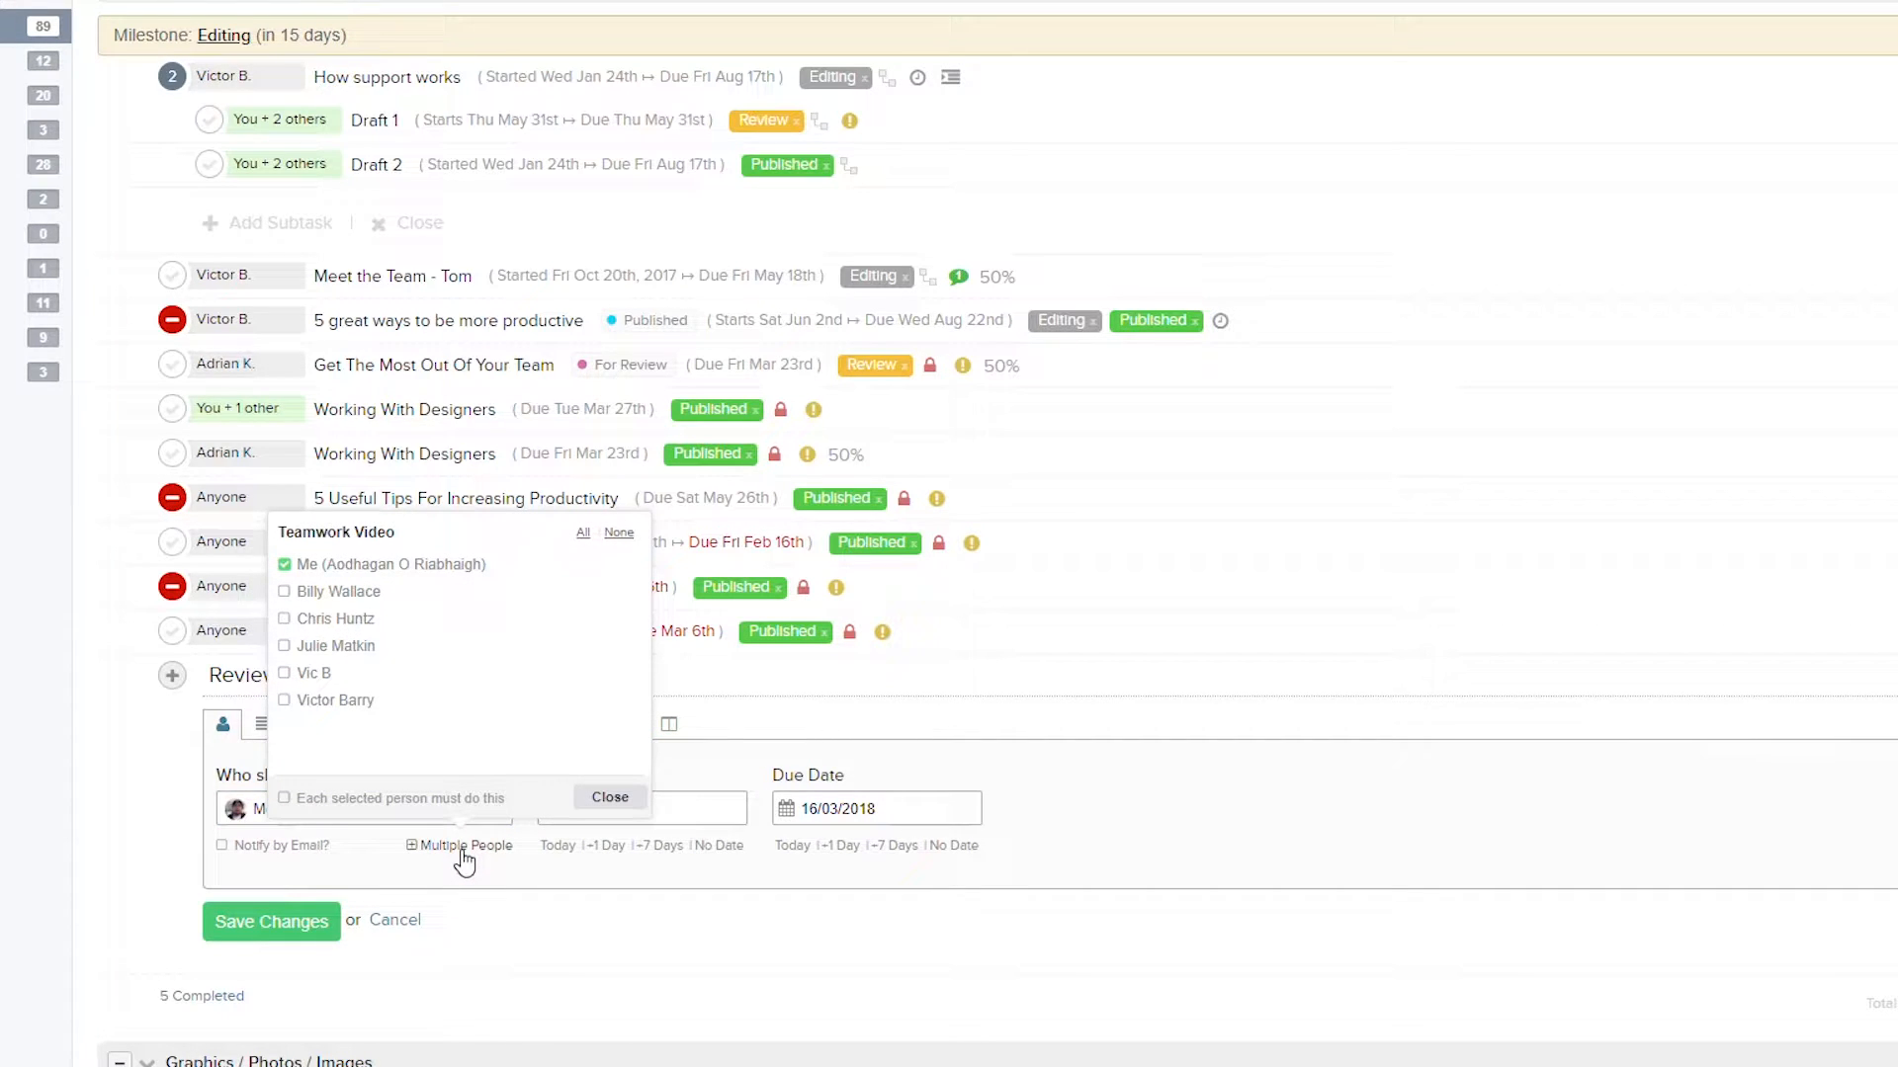
pyautogui.click(305, 675)
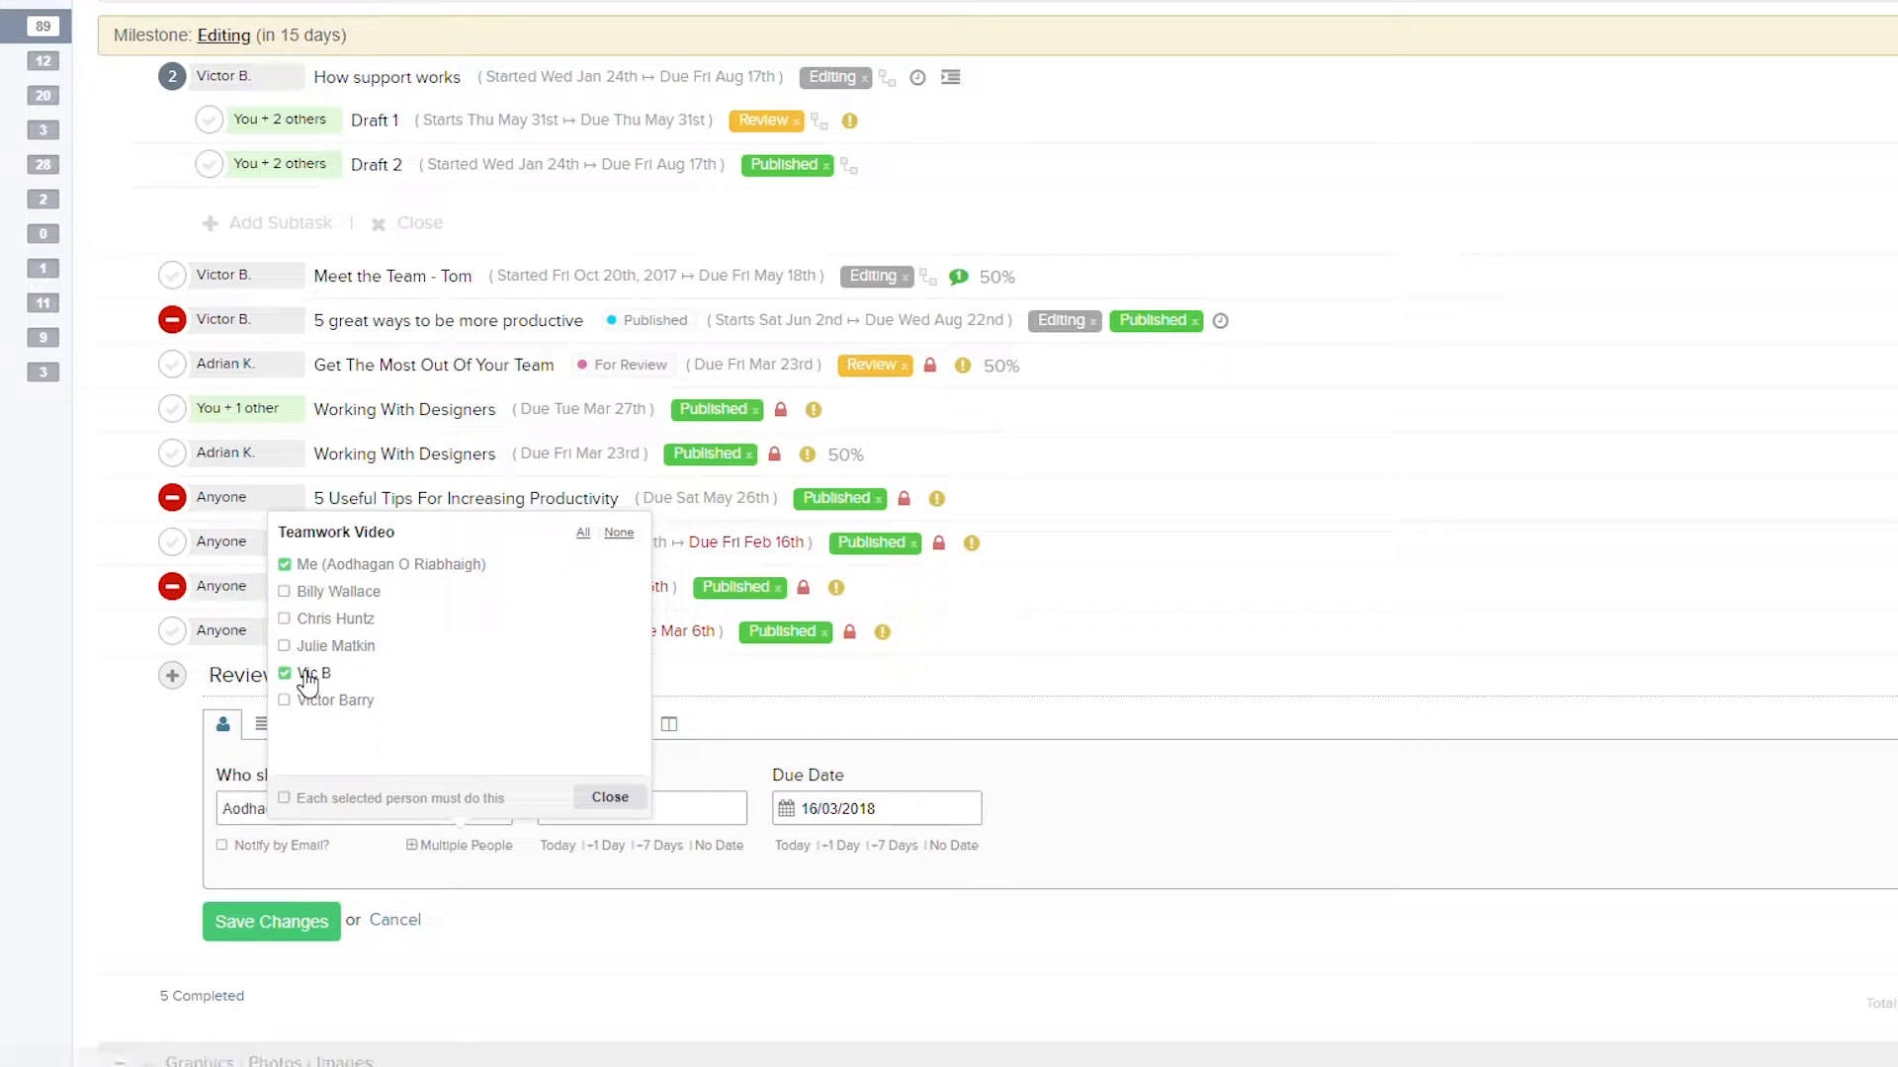
pyautogui.click(324, 803)
pyautogui.click(323, 803)
pyautogui.click(596, 799)
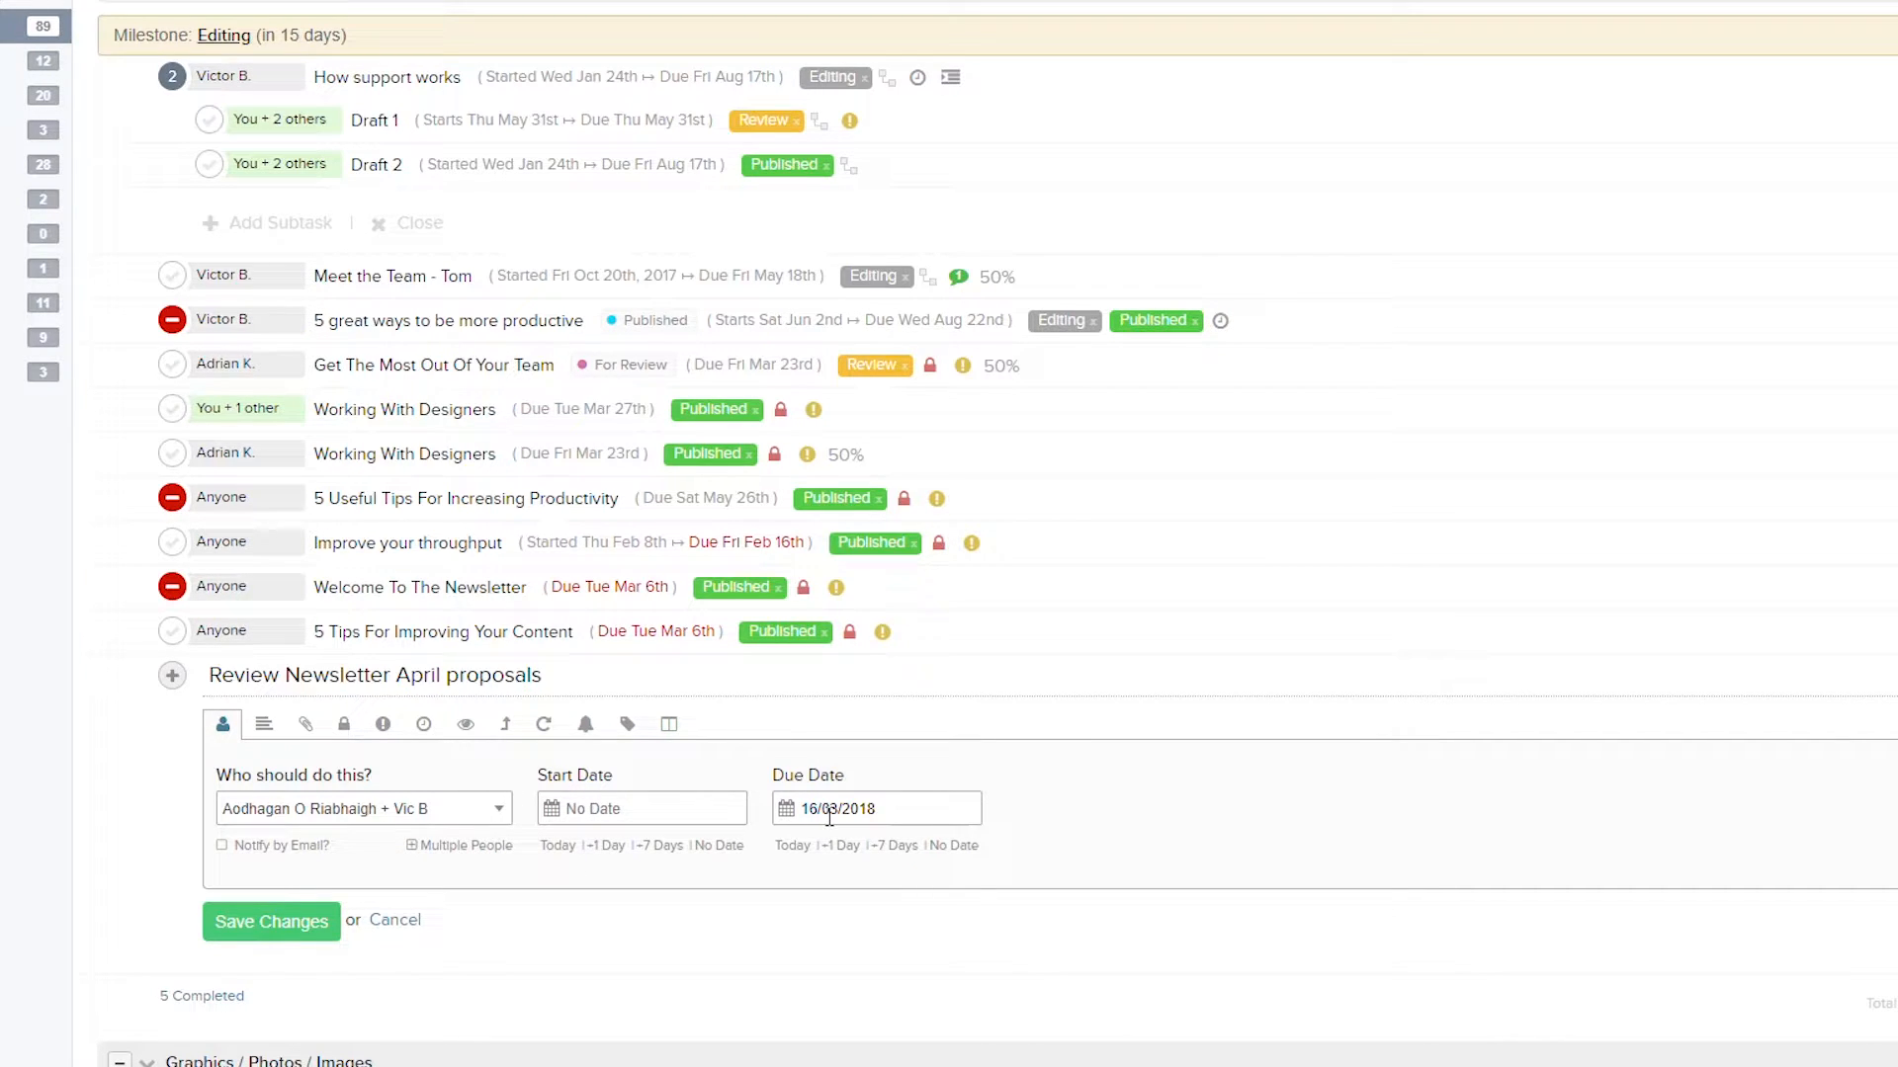
# Try a start date of 16/03/2018 for the task and clear it again with No Date.
pyautogui.click(571, 810)
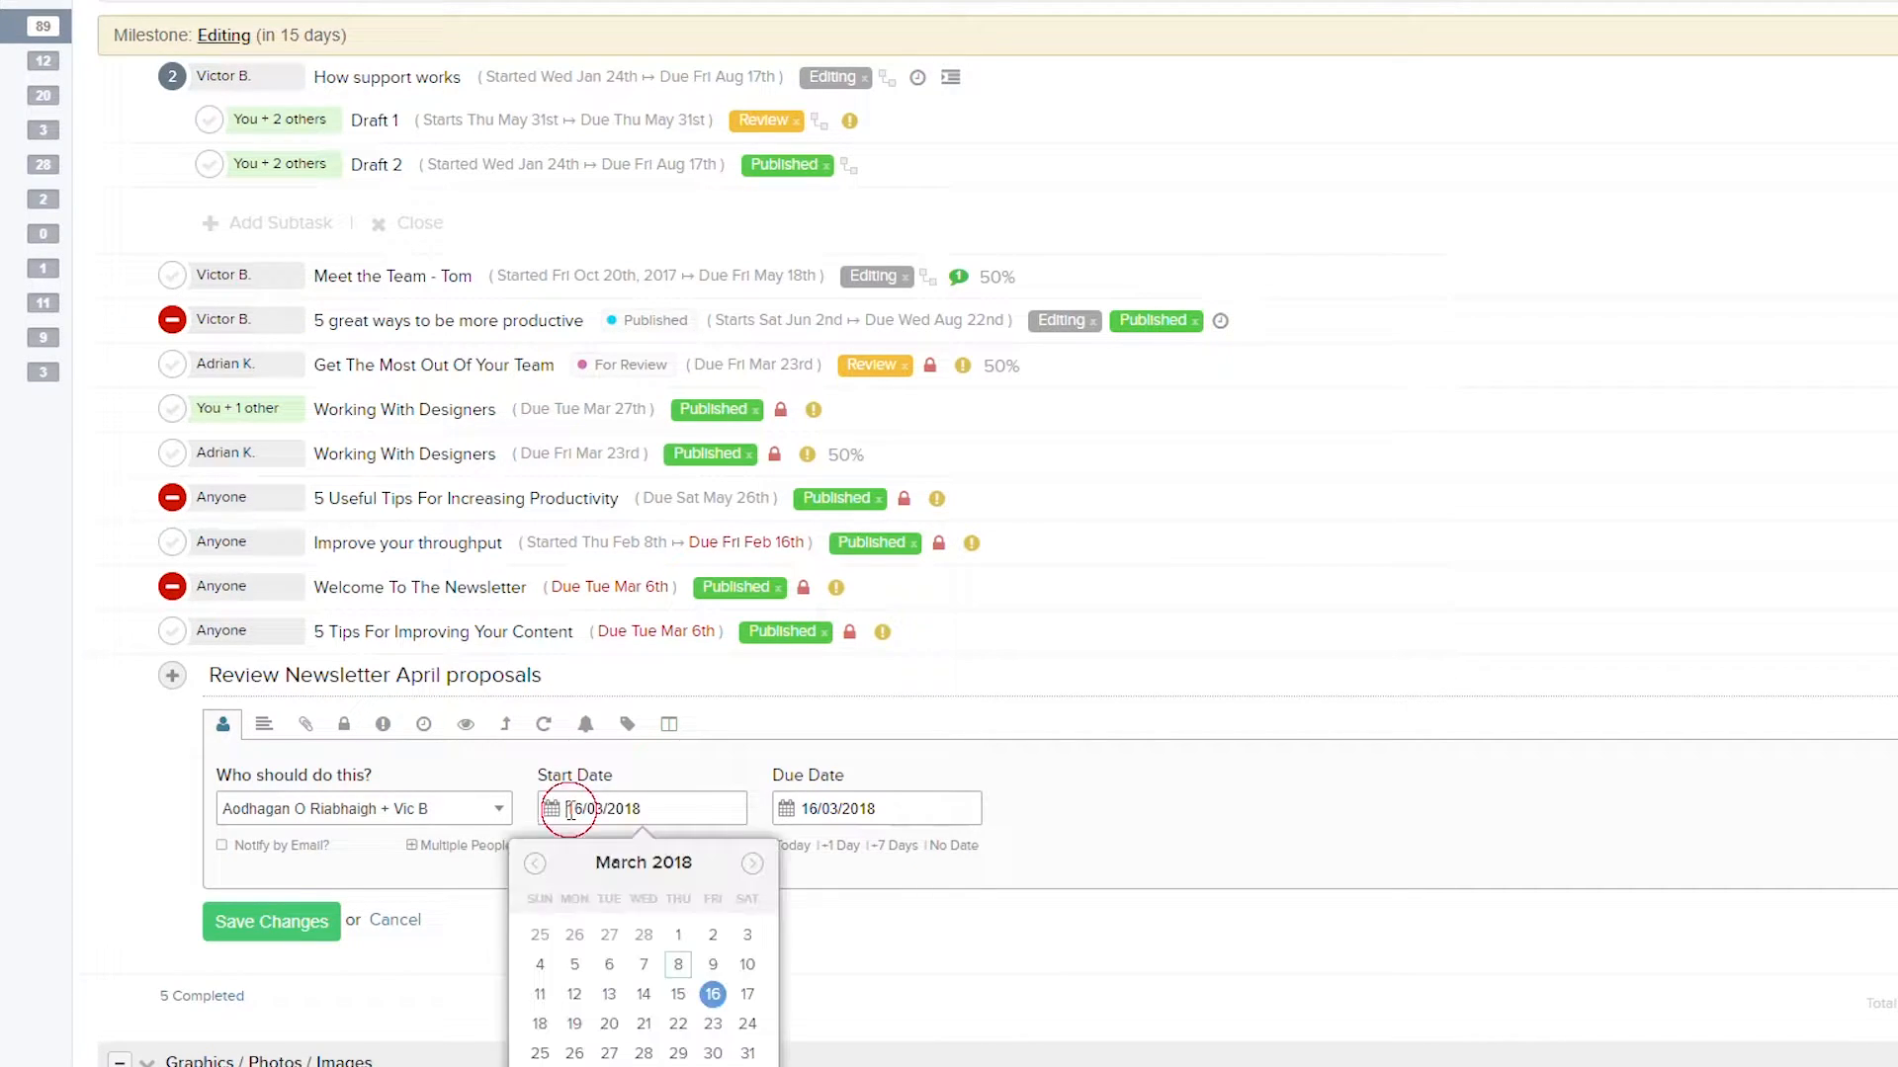
pyautogui.click(675, 772)
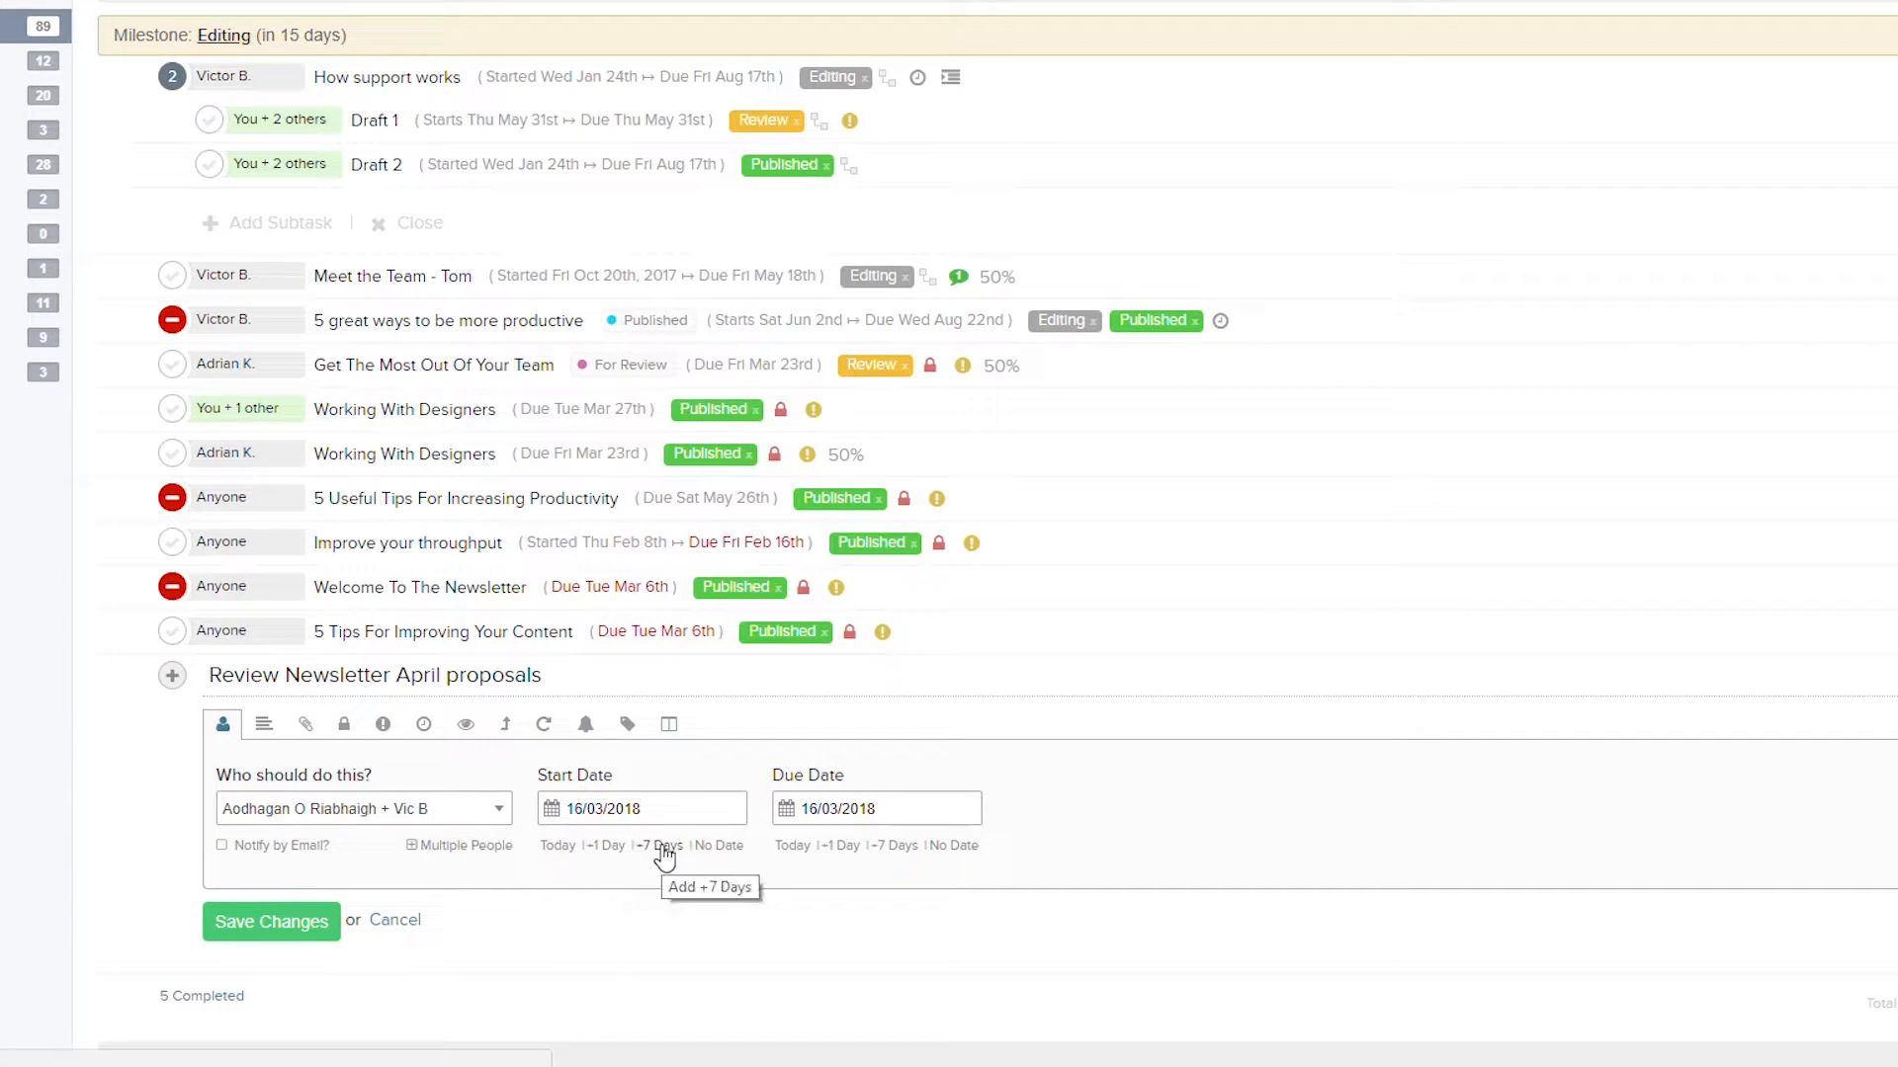
pyautogui.click(712, 847)
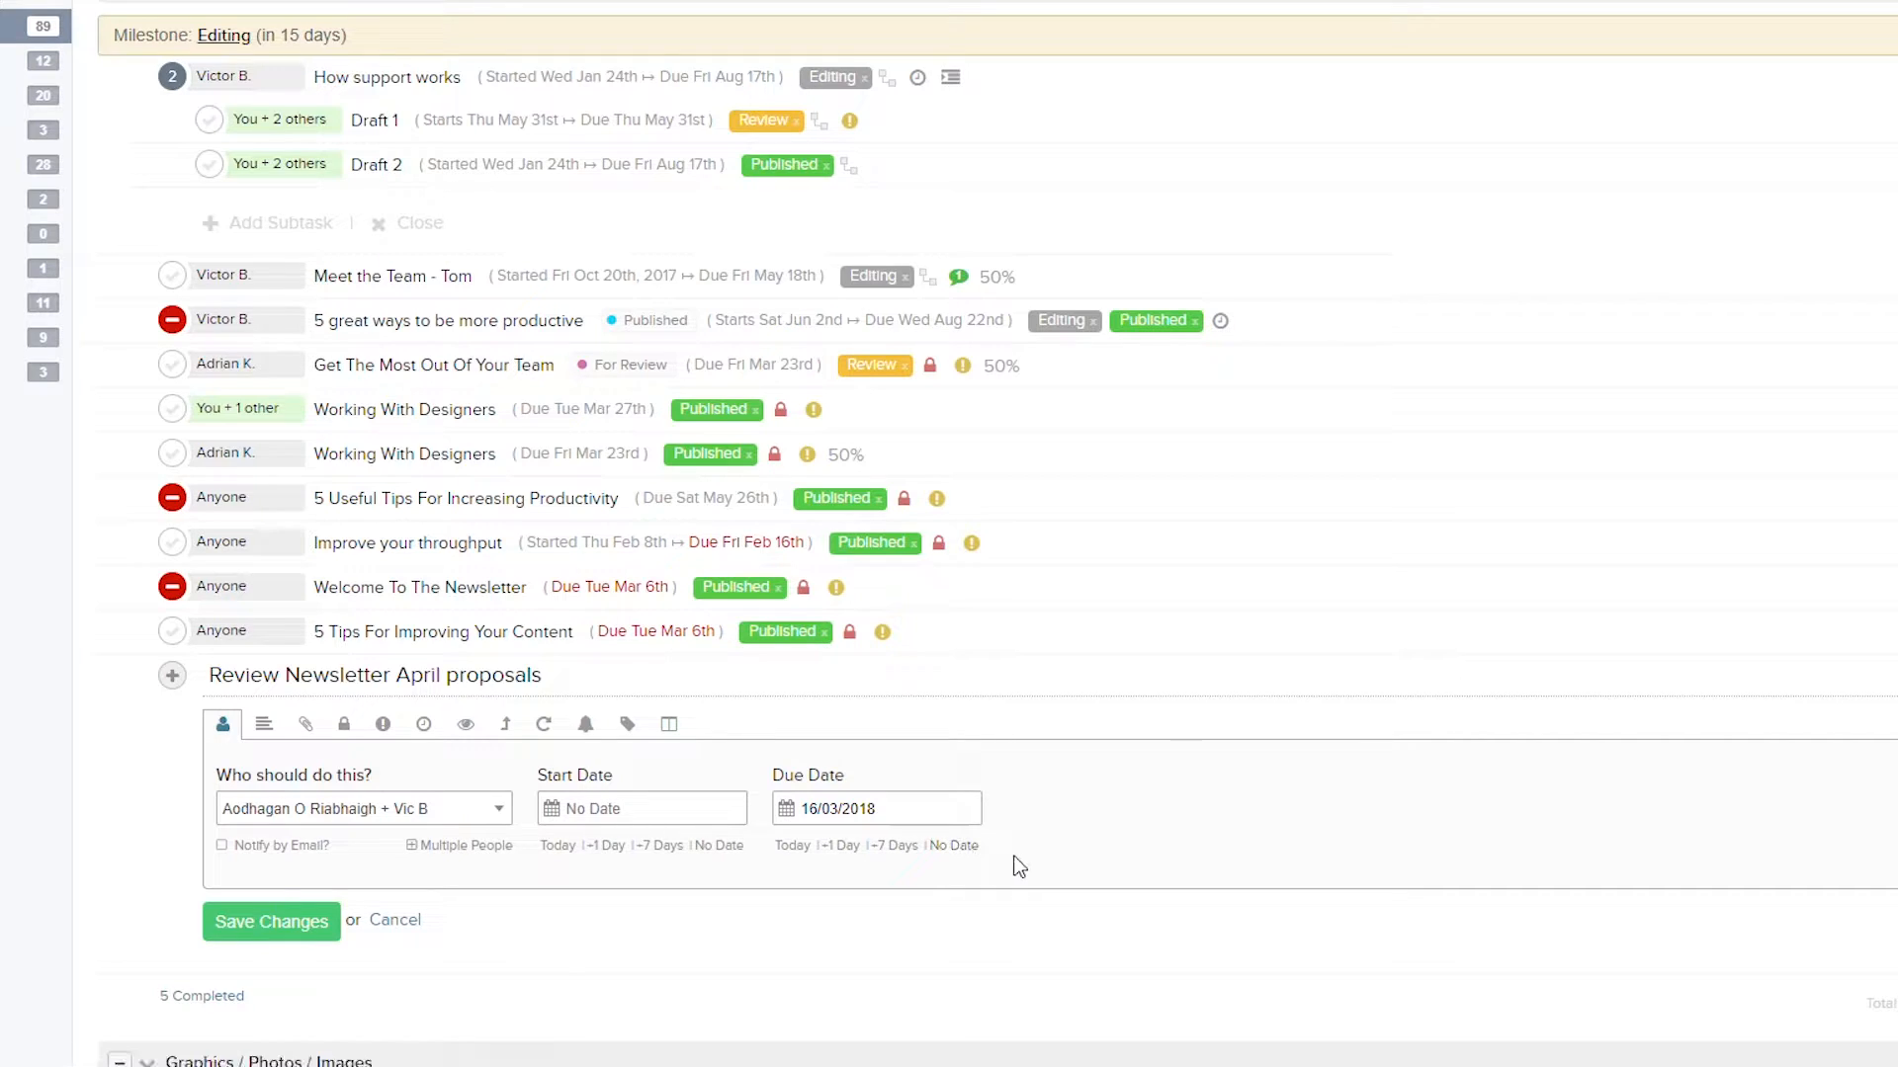
# Review the task's description and attachment options, and set its privacy to Everybody on project.
pyautogui.click(262, 724)
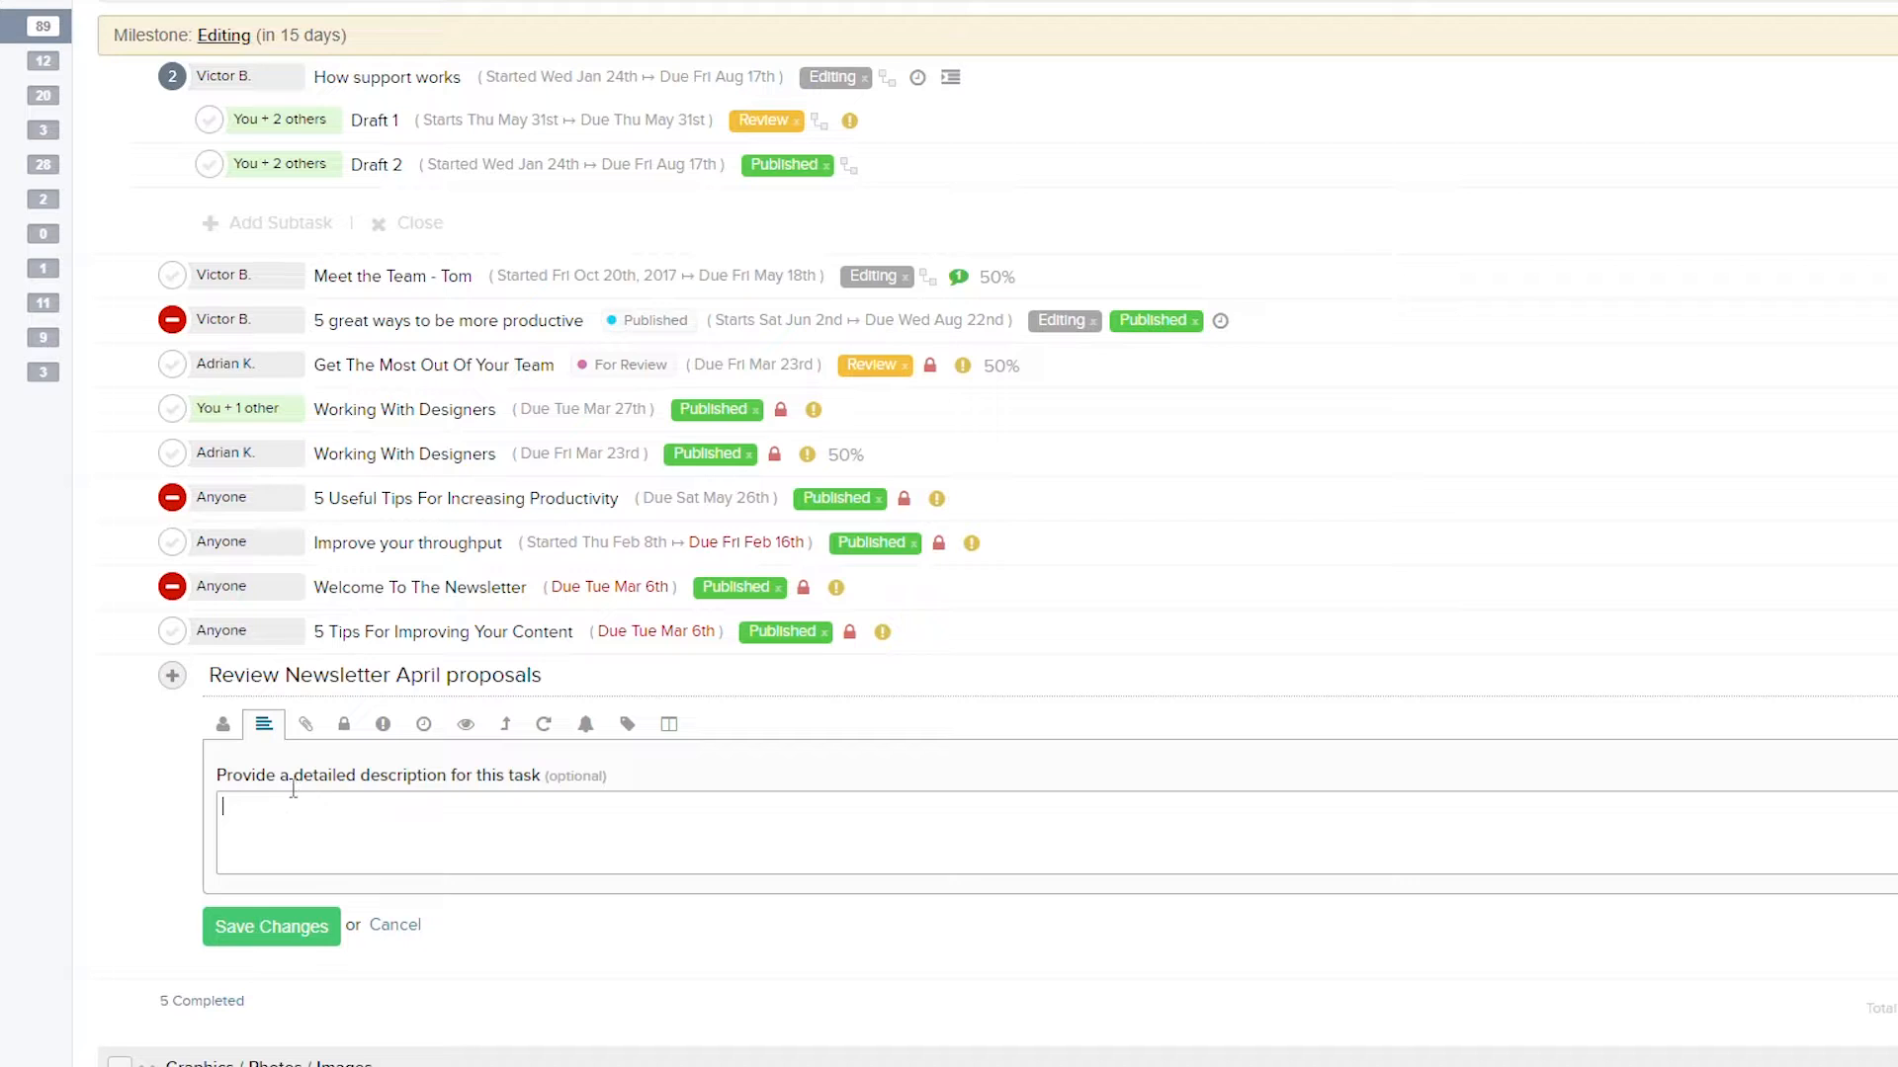
pyautogui.click(302, 729)
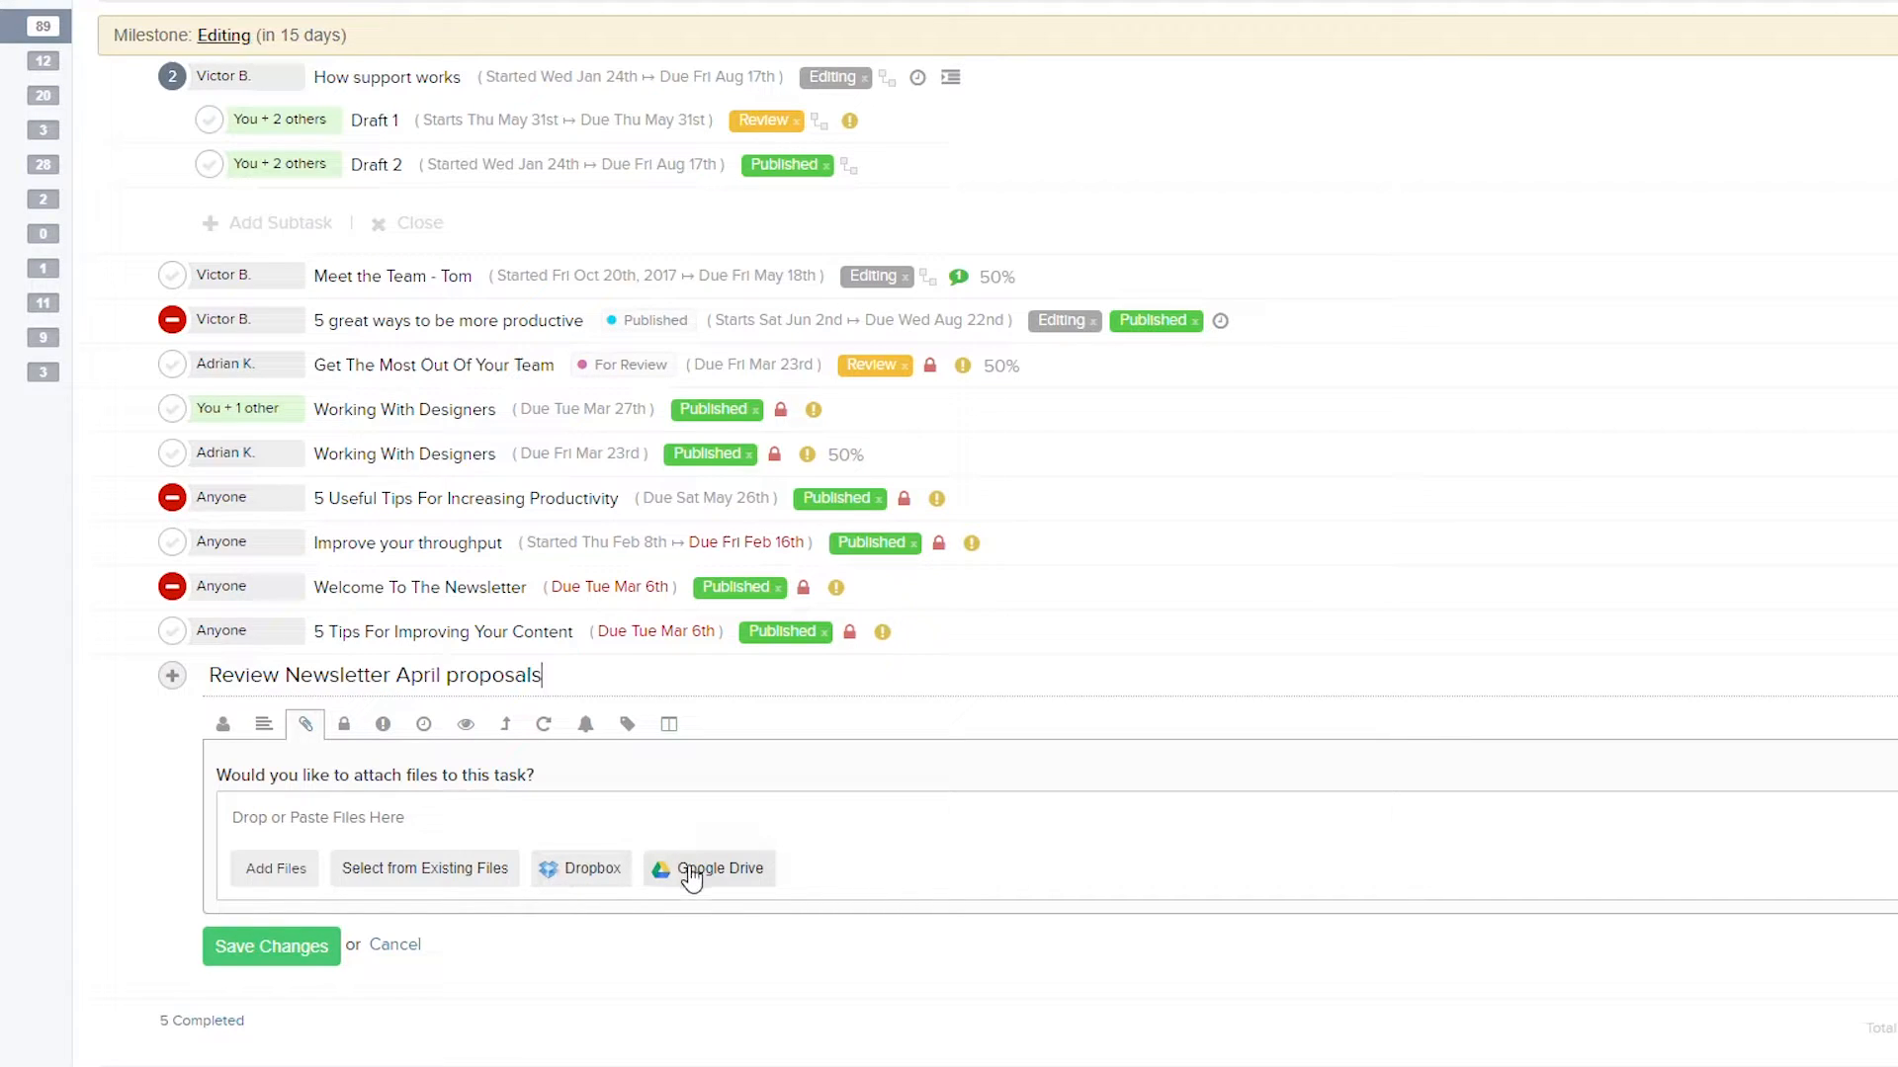
pyautogui.click(344, 724)
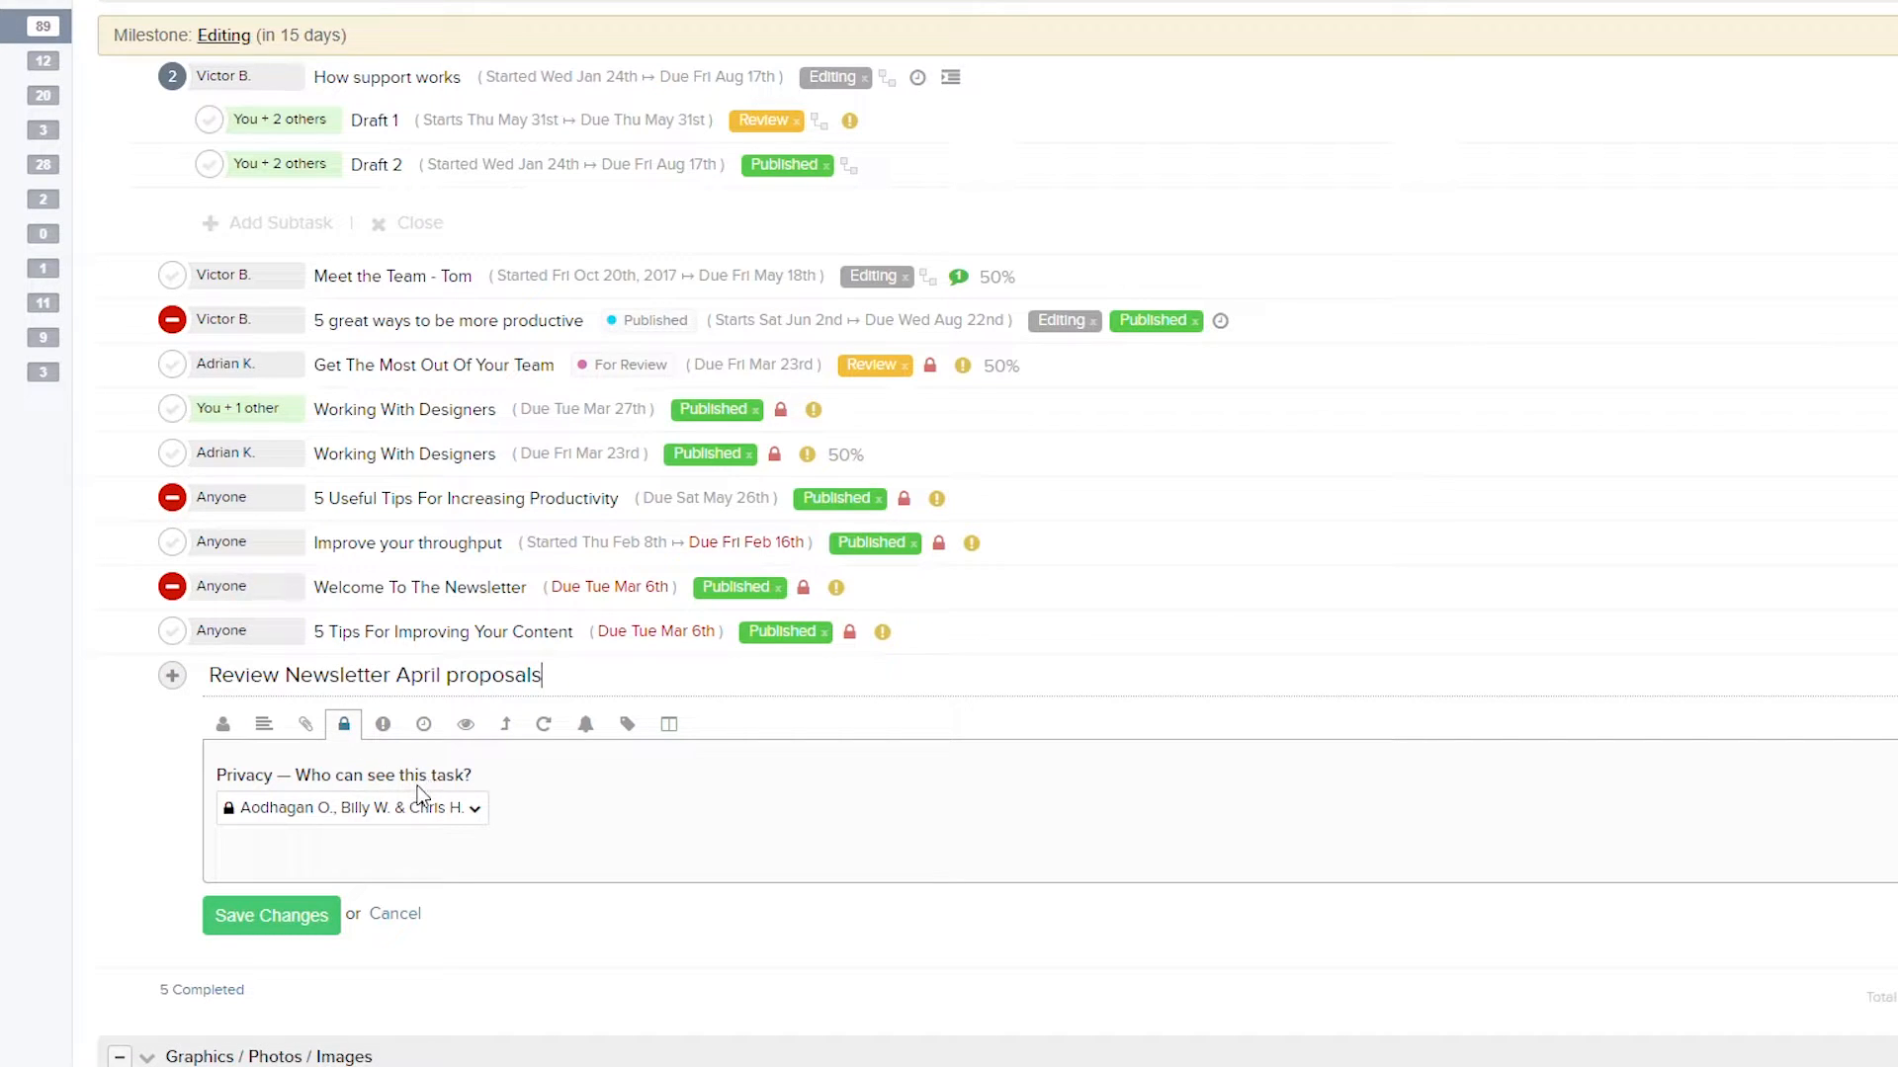
pyautogui.click(425, 811)
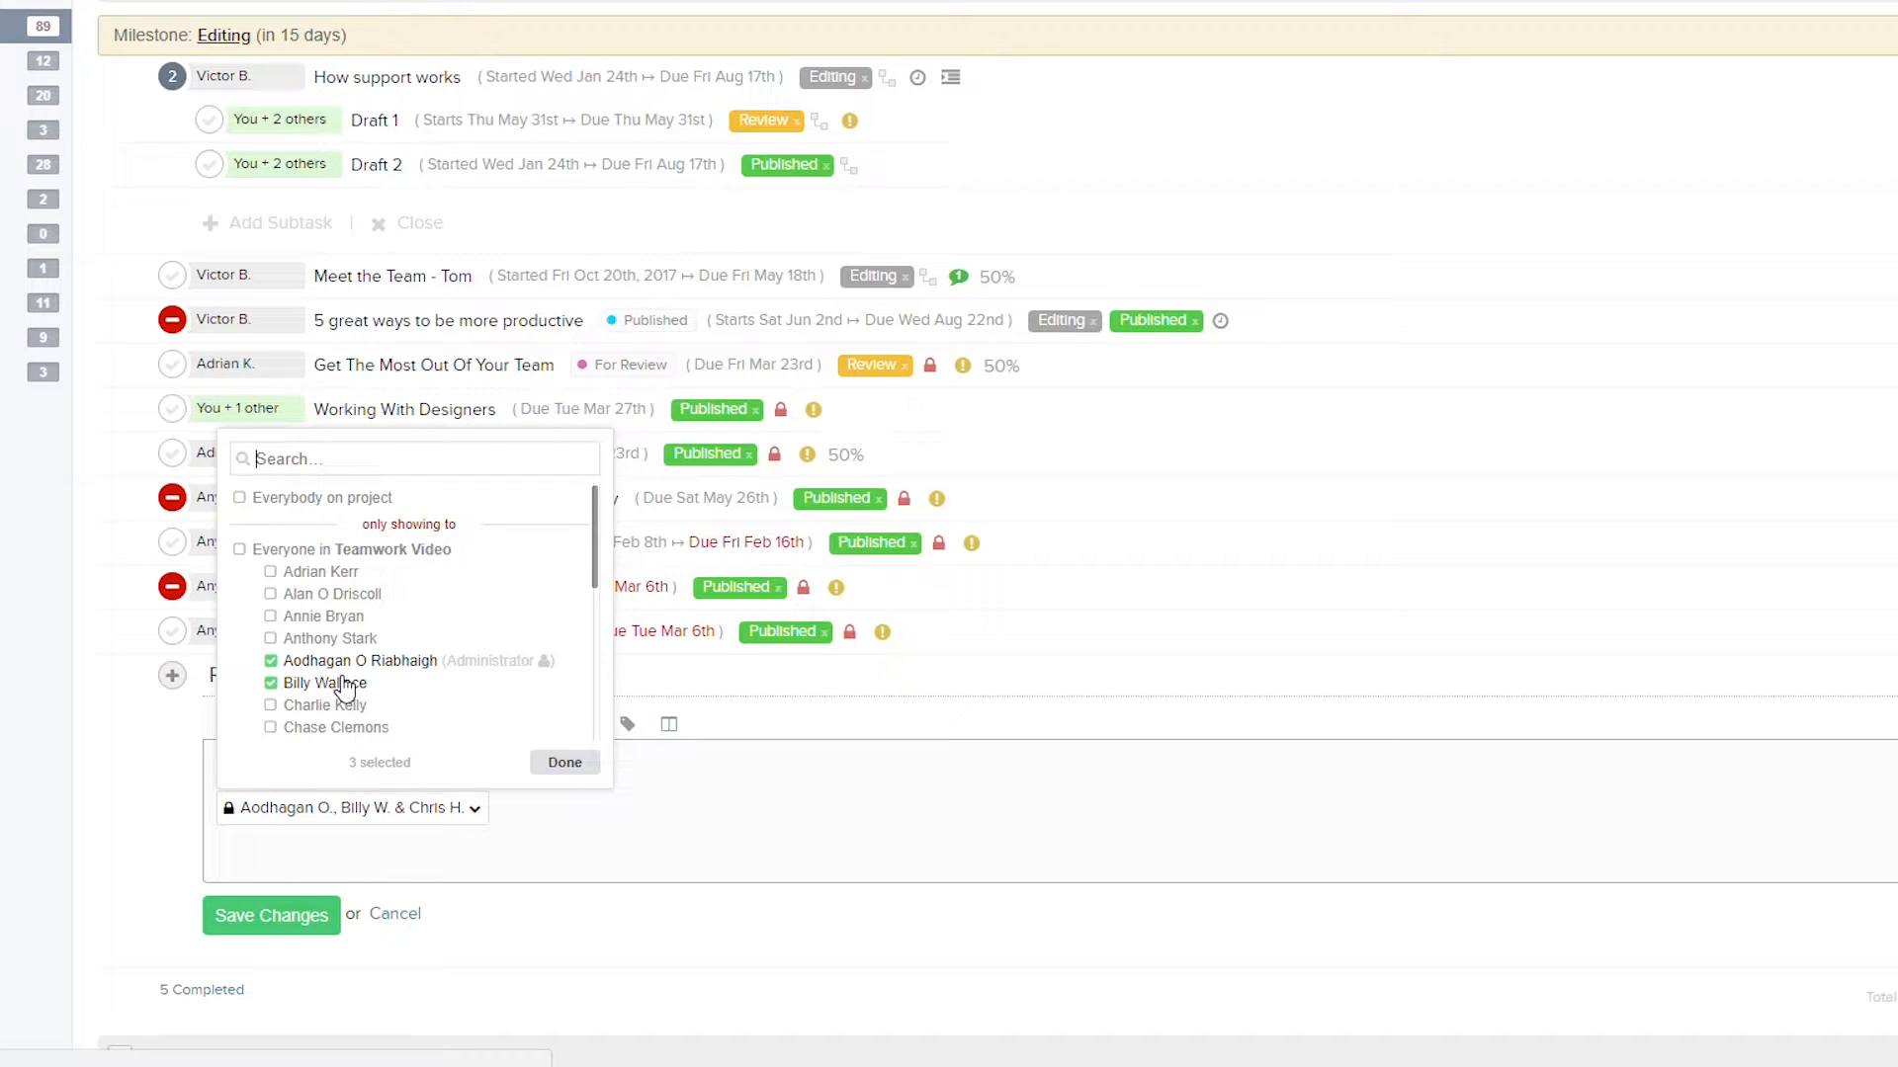
pyautogui.click(286, 503)
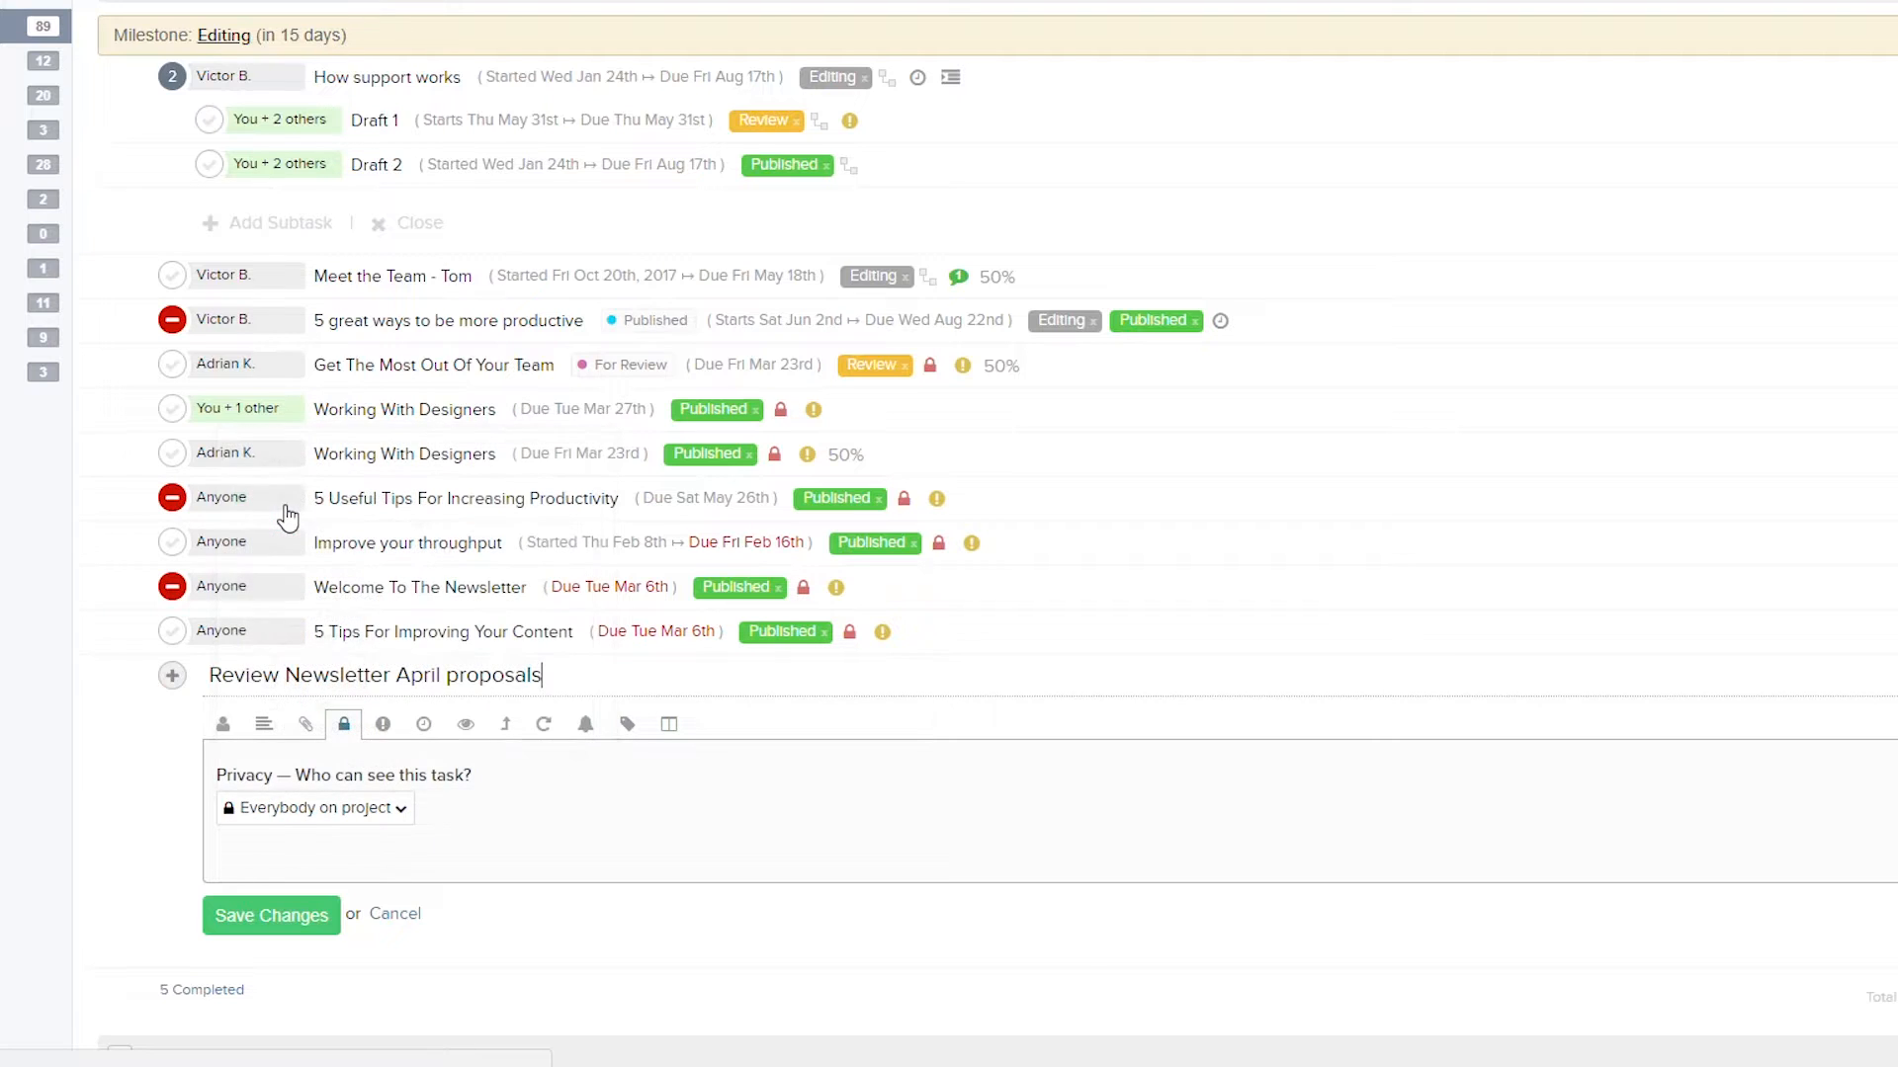
# Review the task's priority options and set its progress so far to 20%.
pyautogui.click(383, 725)
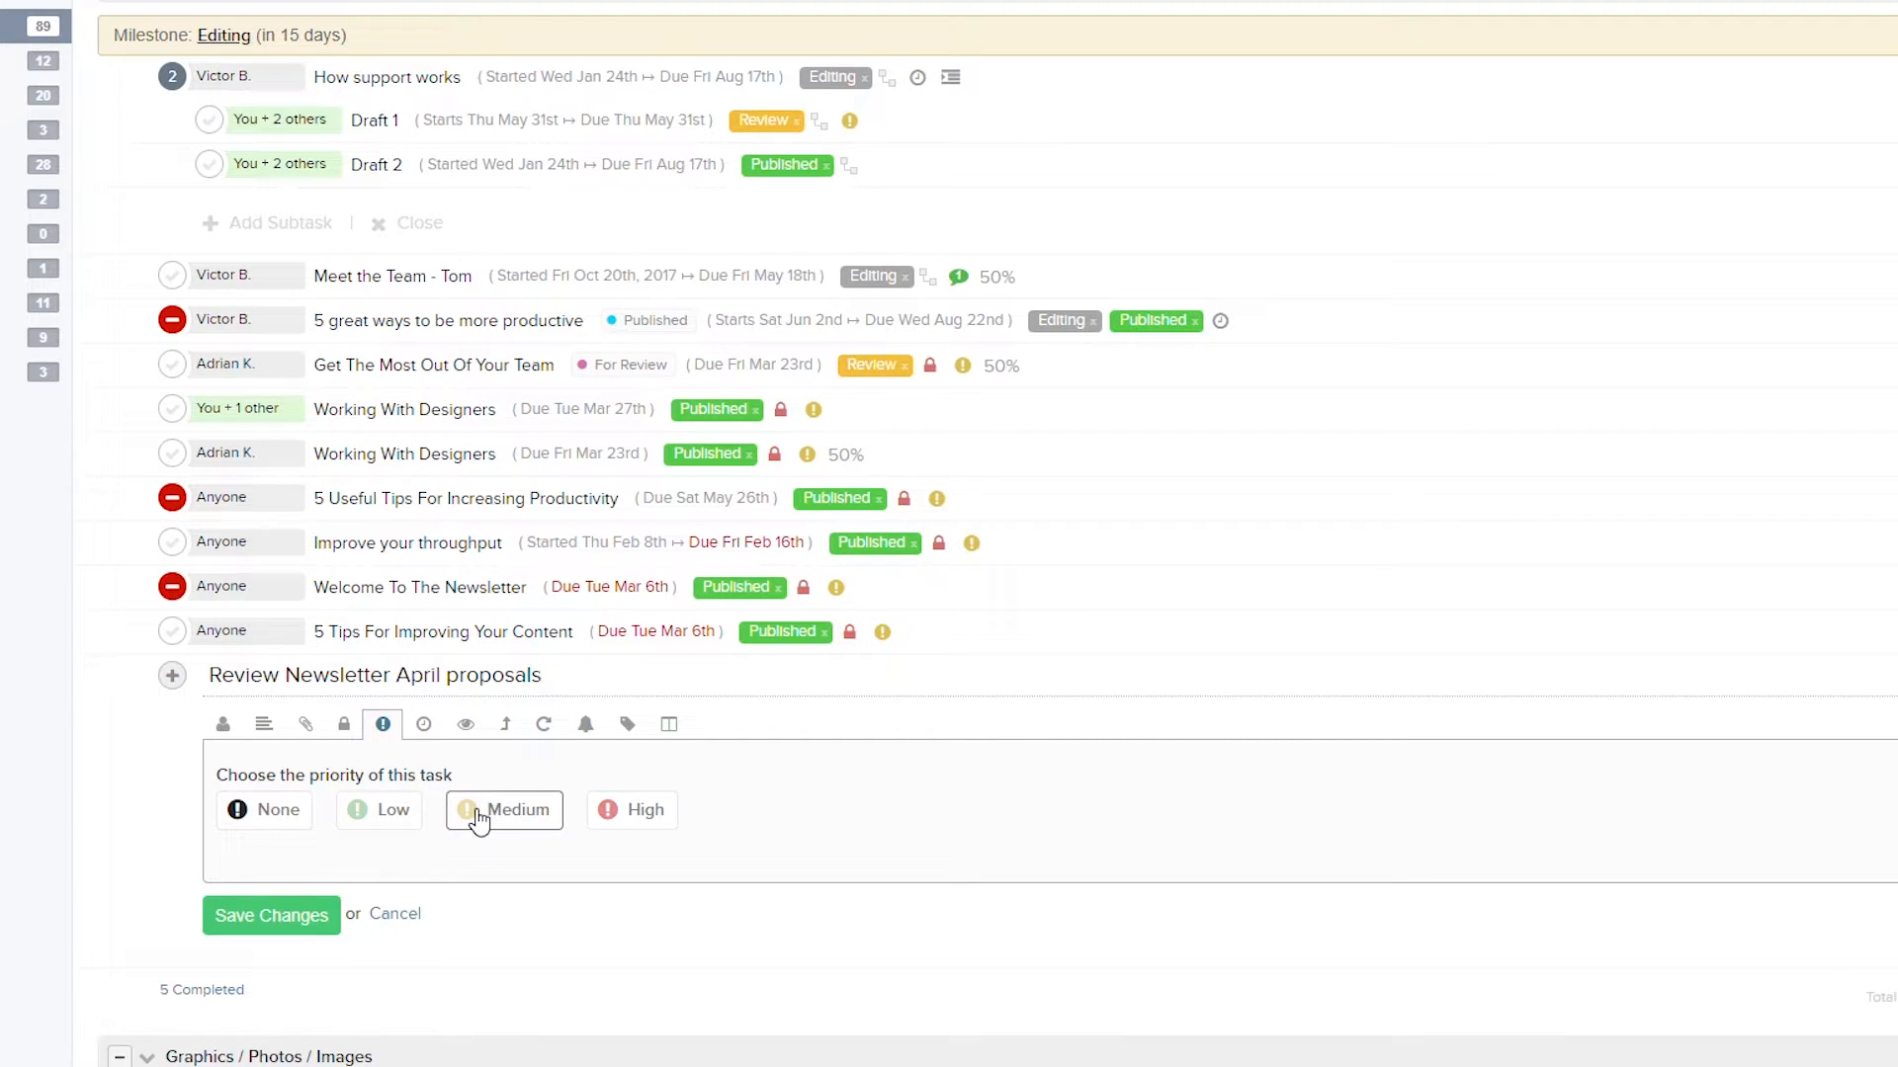
pyautogui.click(423, 724)
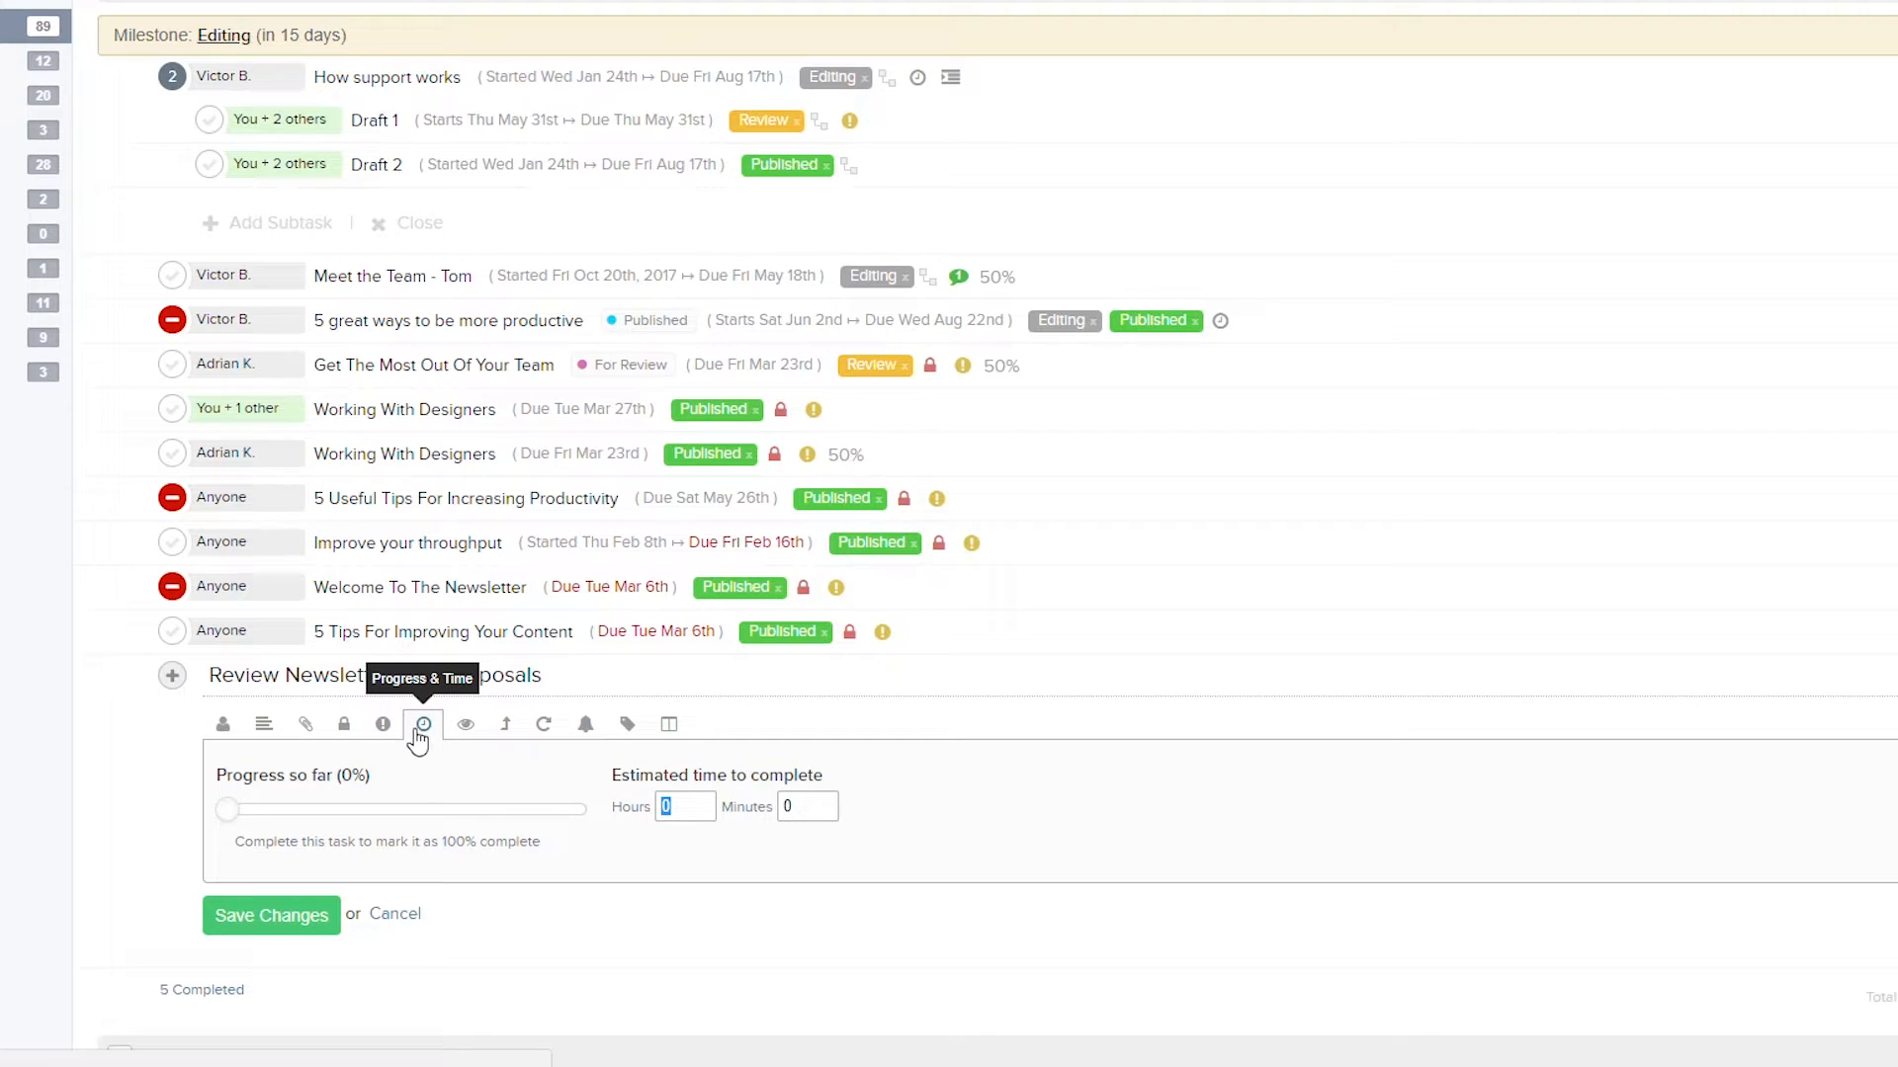
pyautogui.click(230, 810)
pyautogui.moveTo(231, 813); pyautogui.dragTo(312, 816)
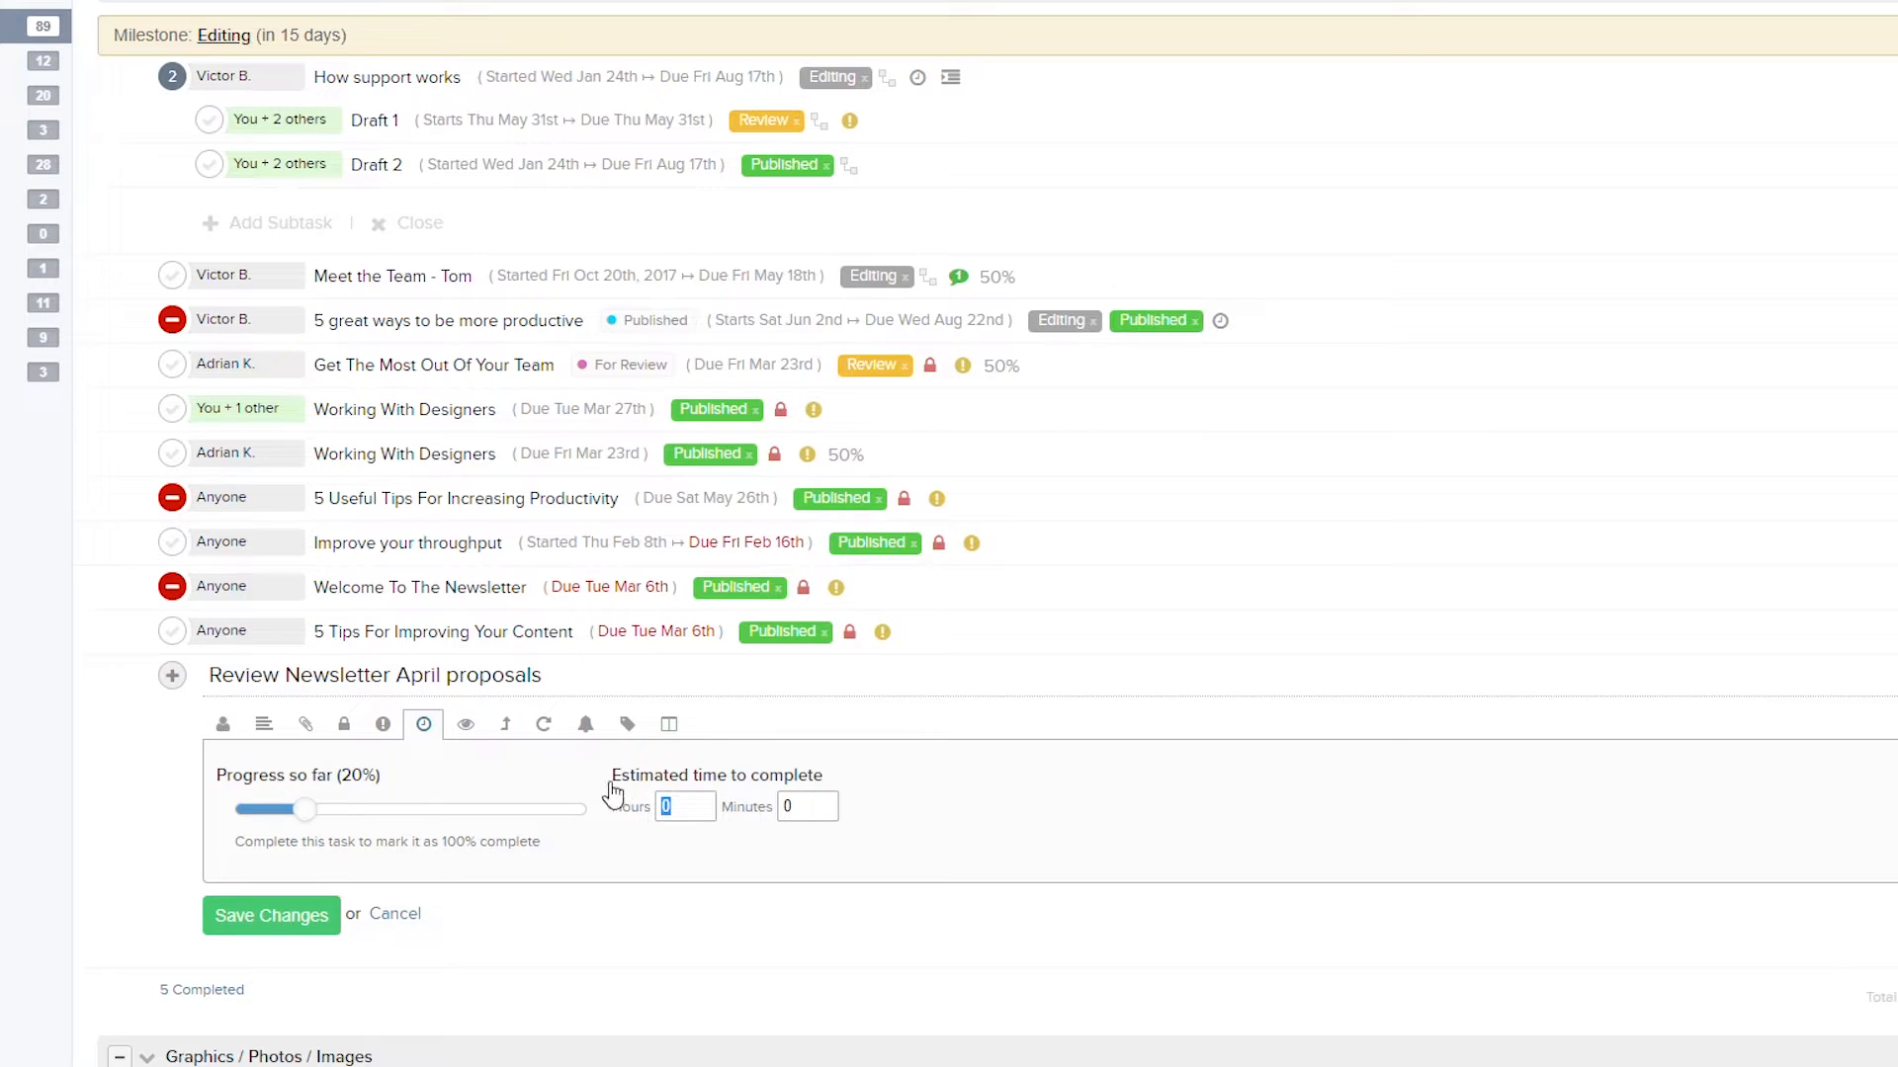
# Examine the task's options for activity notifications, prerequisite tasks and repetition.
pyautogui.click(473, 731)
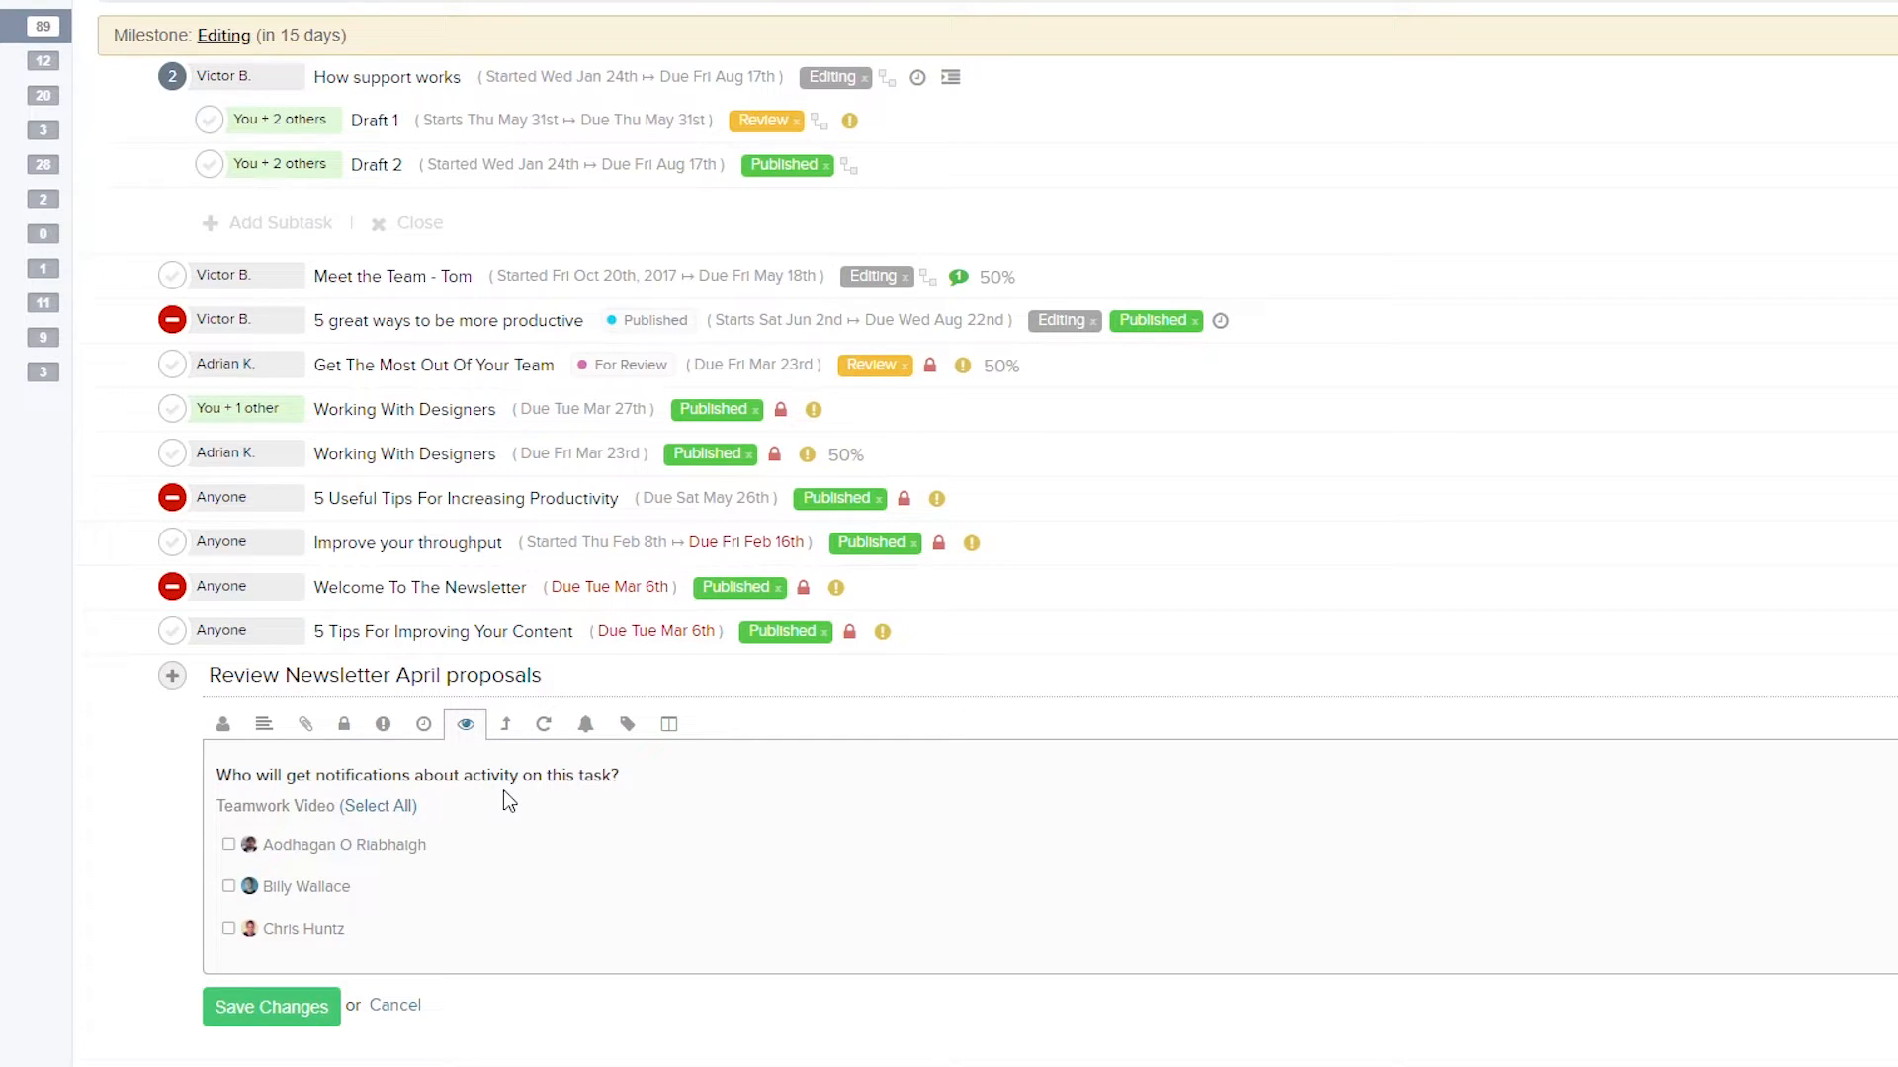
pyautogui.click(507, 729)
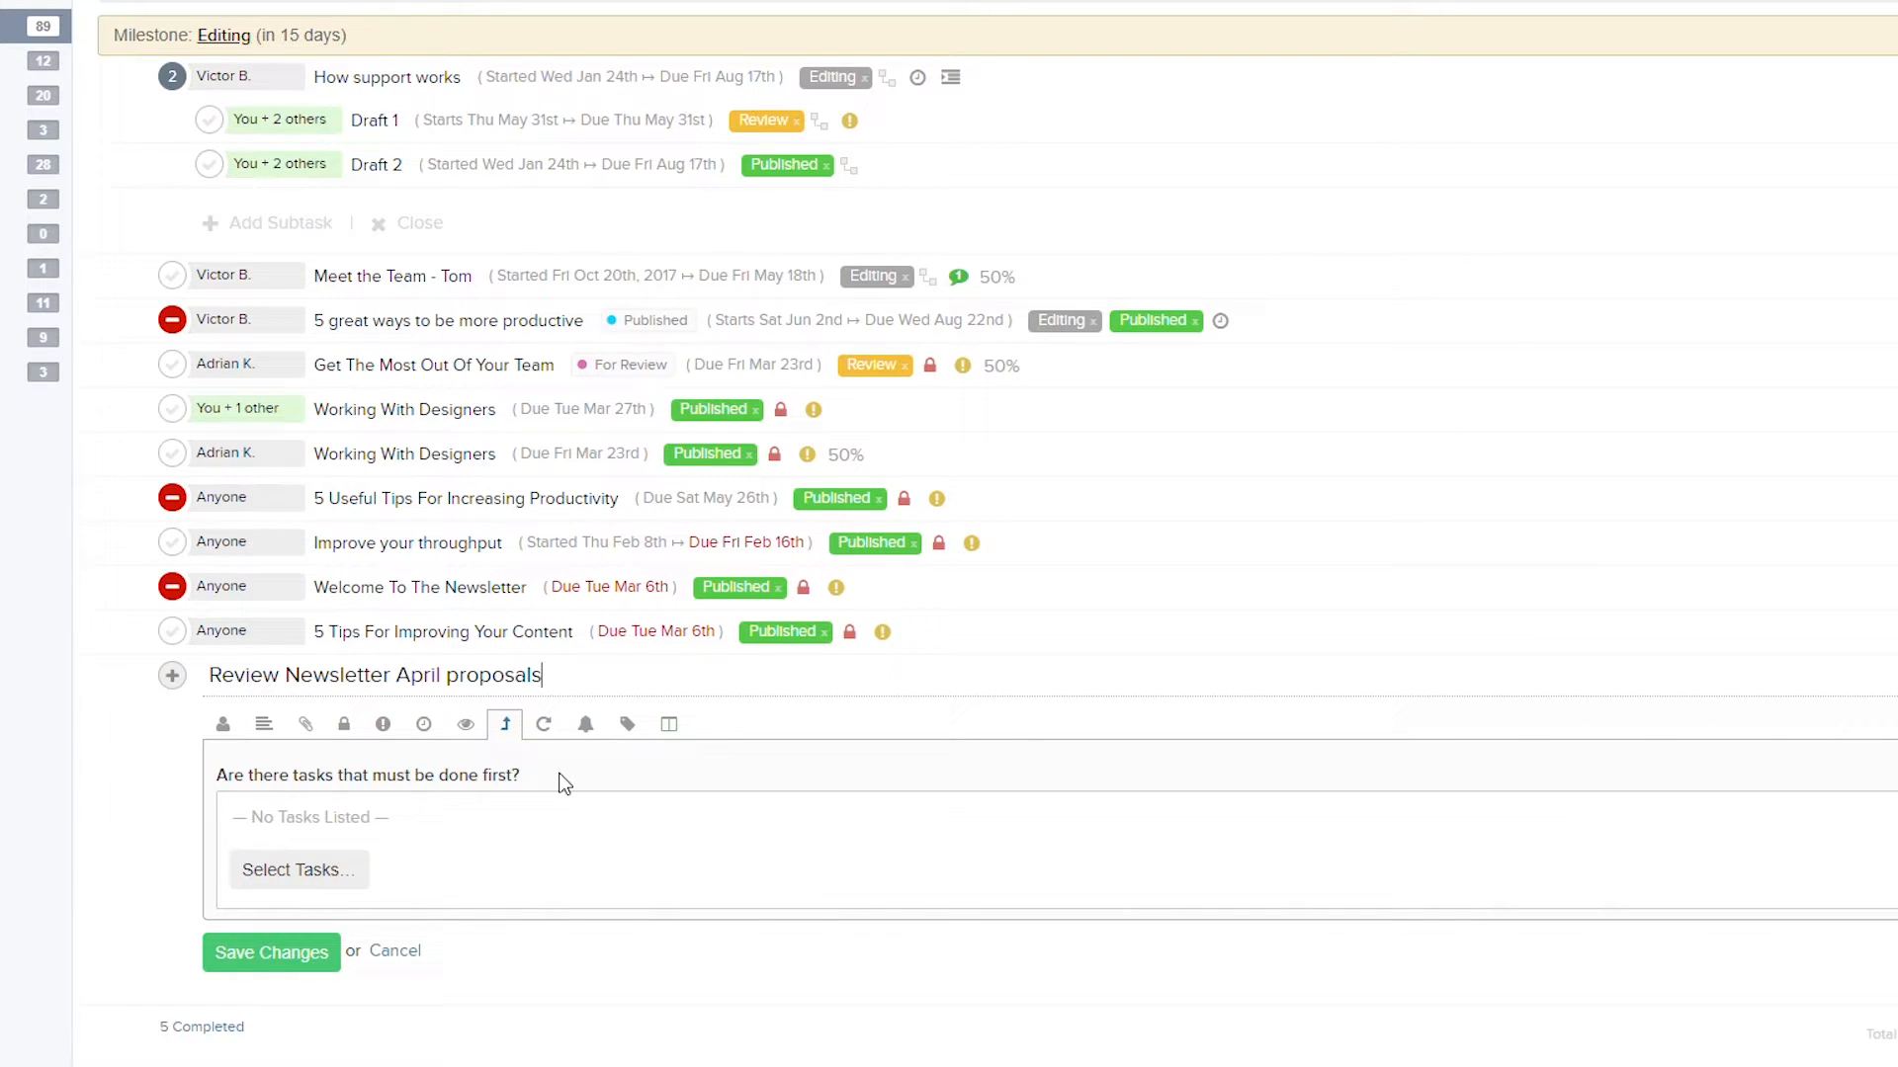
pyautogui.click(543, 725)
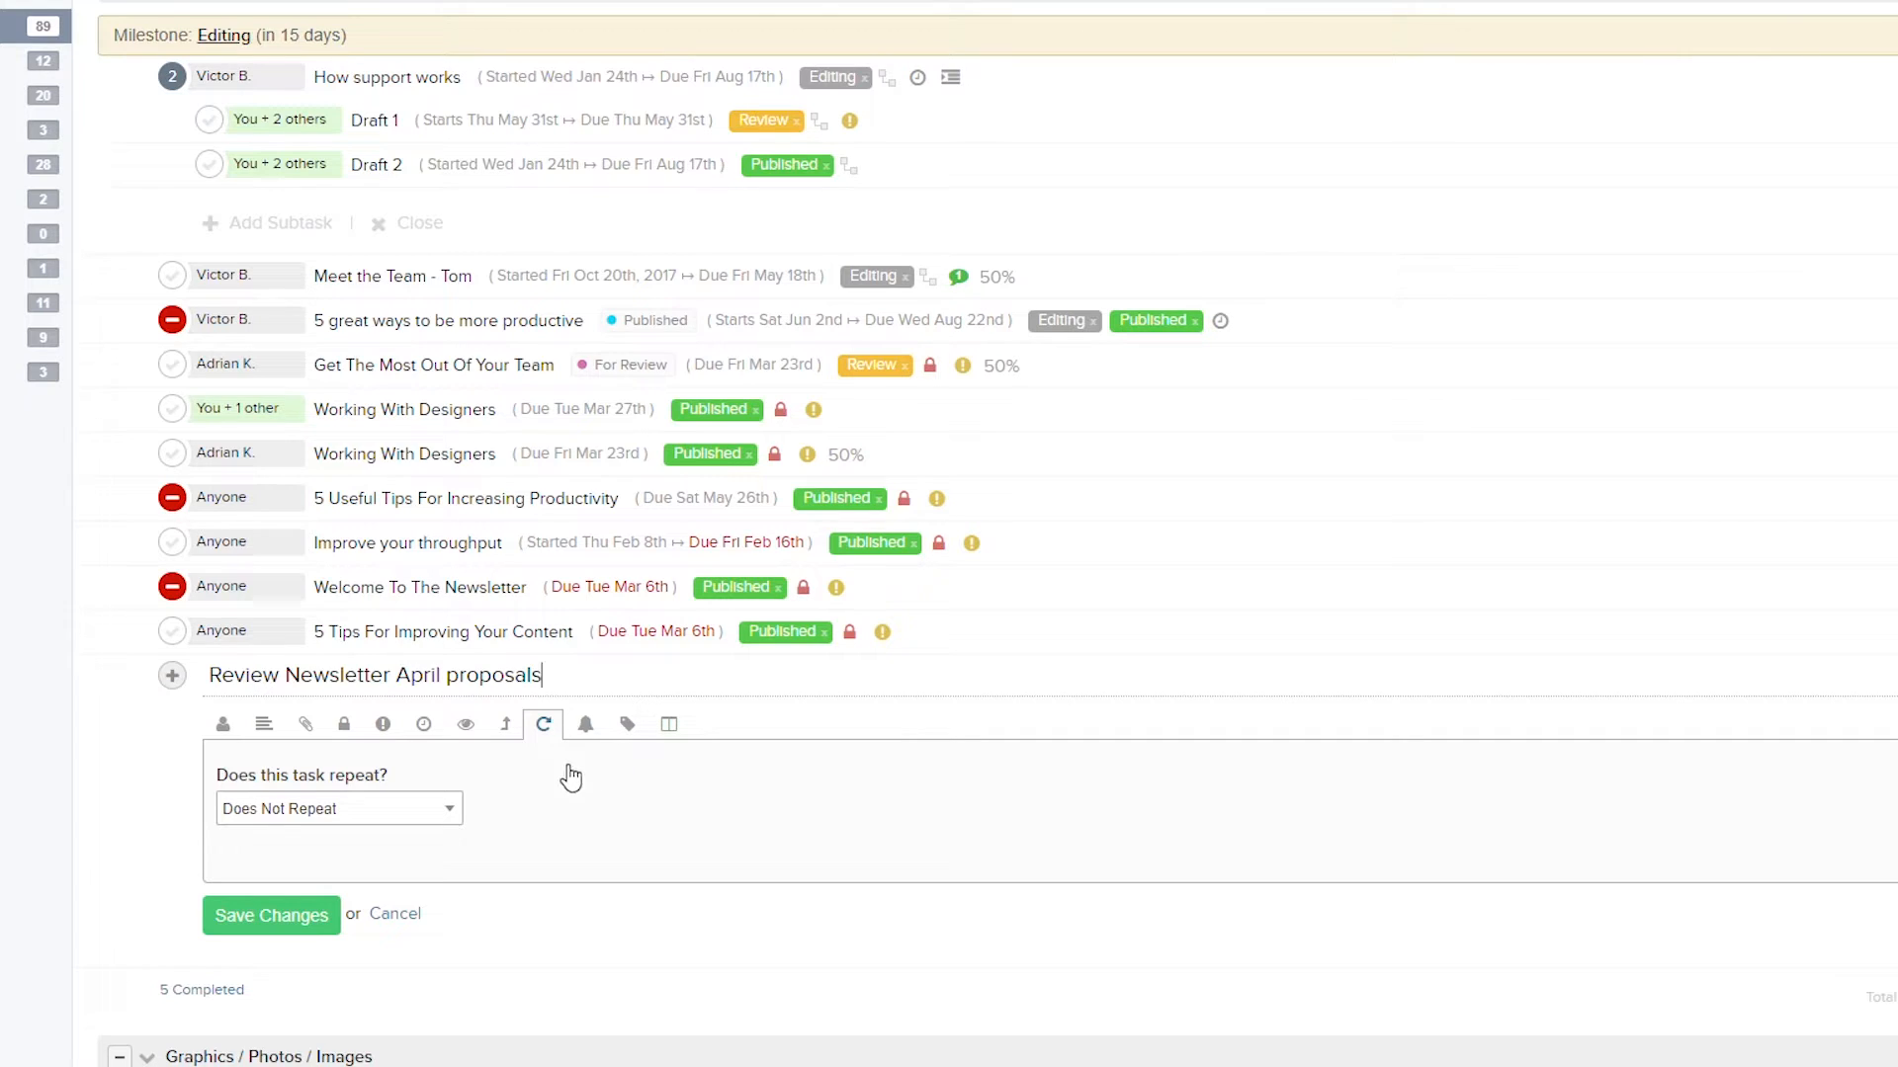
# Add an email reminder for 15/03/2018 at 12:00, sent to all people assigned to the task, with no message.
pyautogui.click(587, 733)
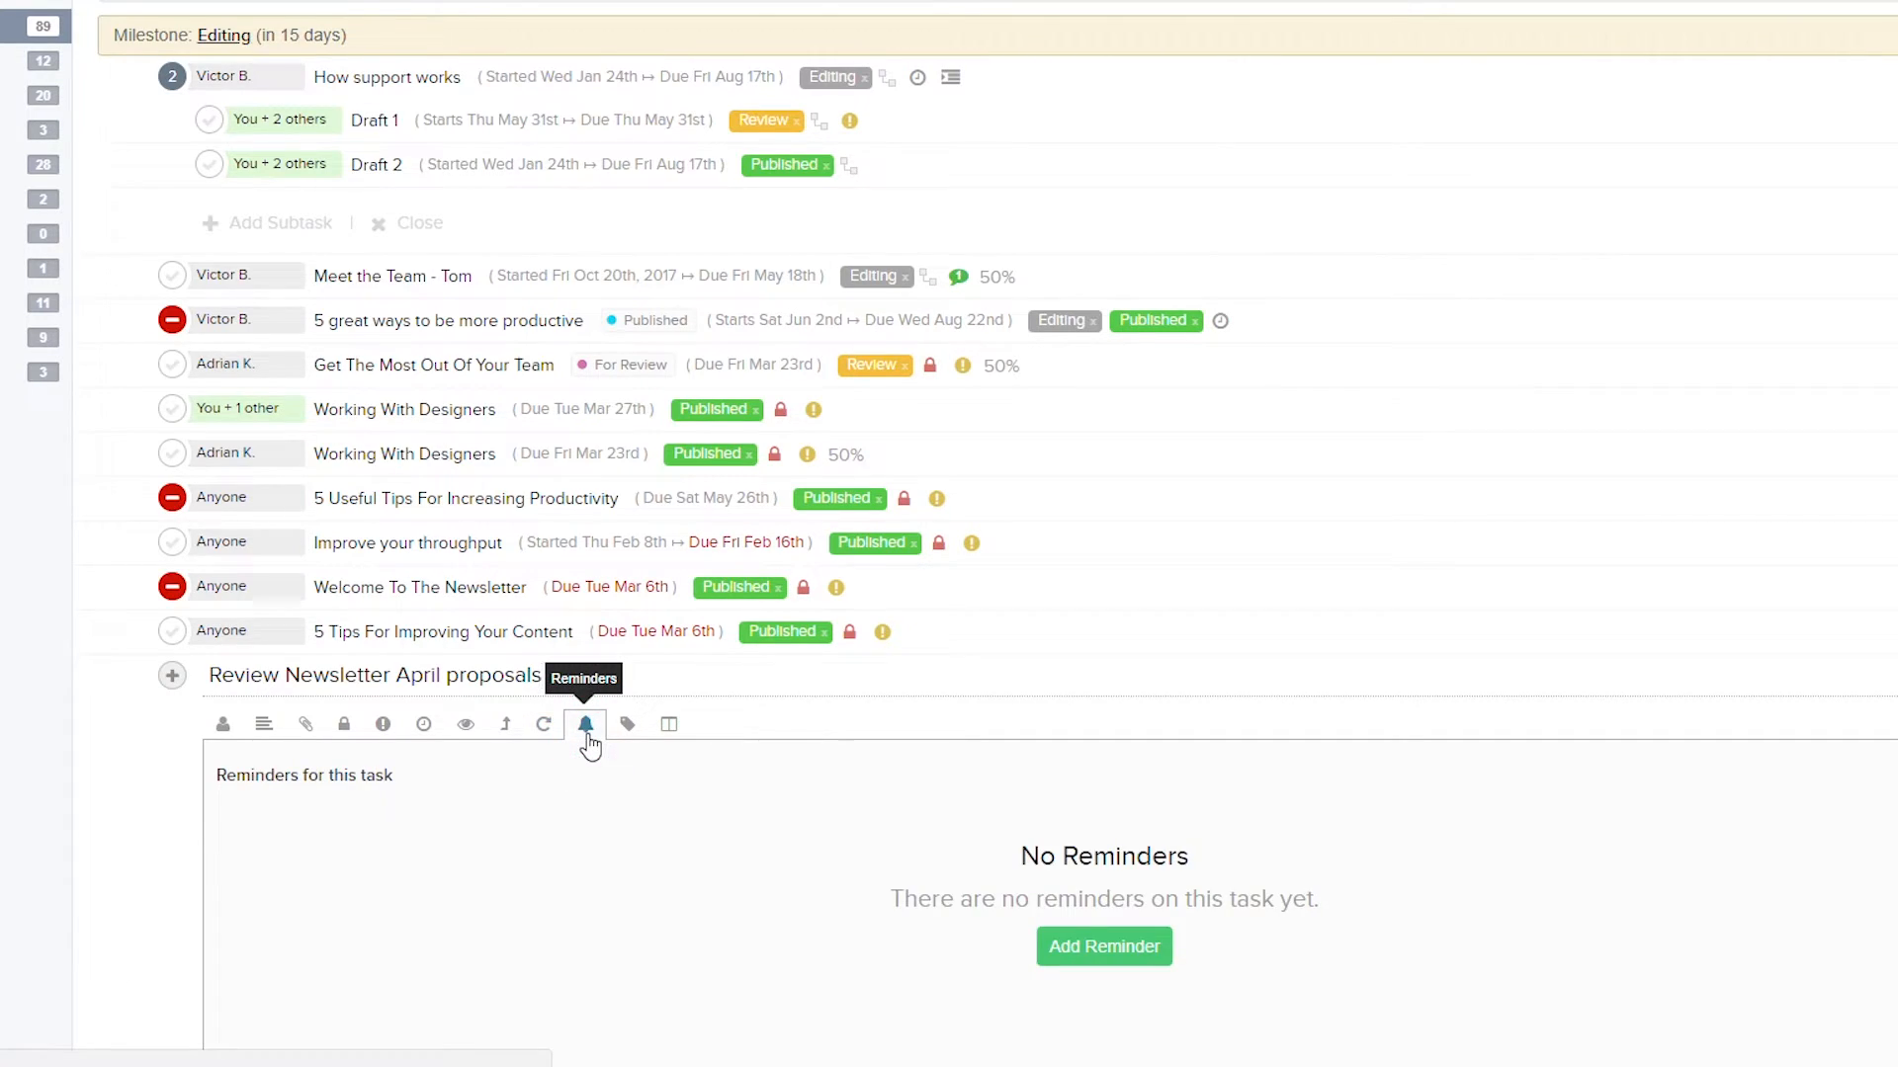
pyautogui.scroll(-1, 608, 769)
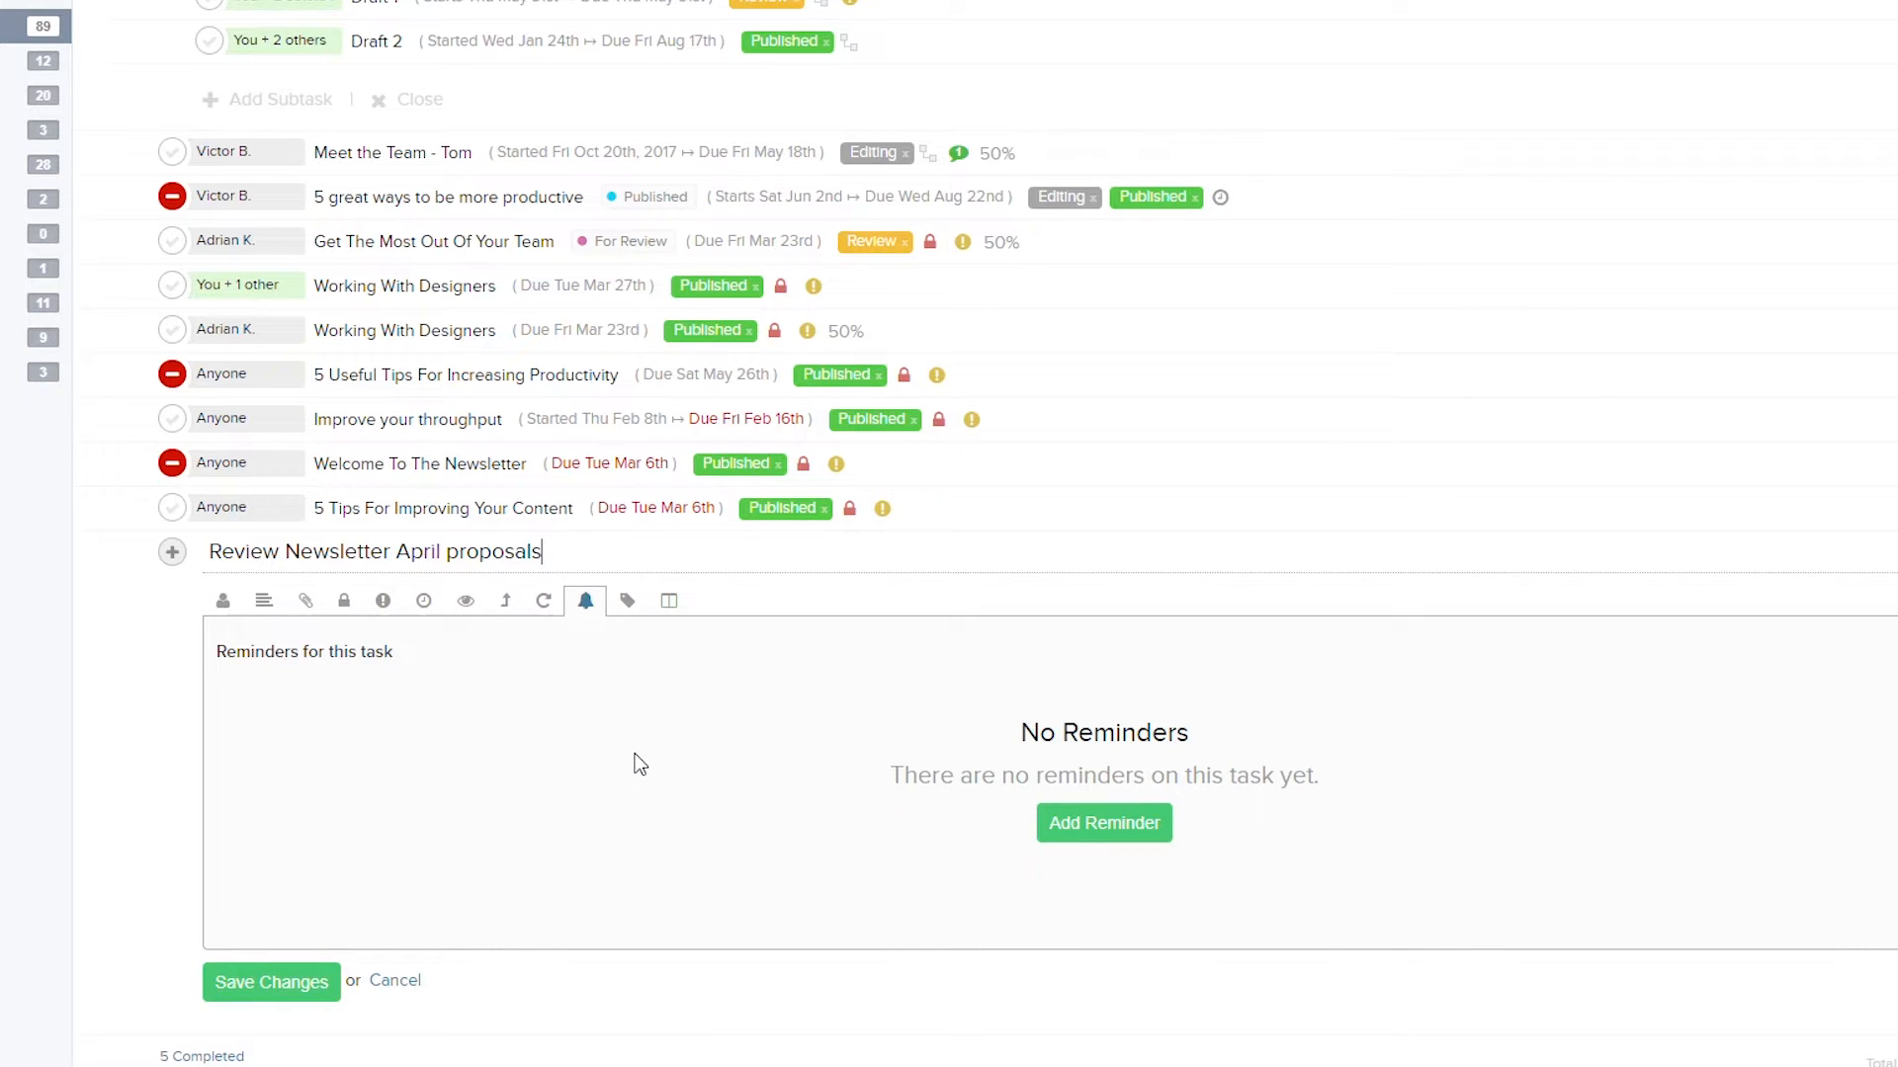
pyautogui.click(1073, 837)
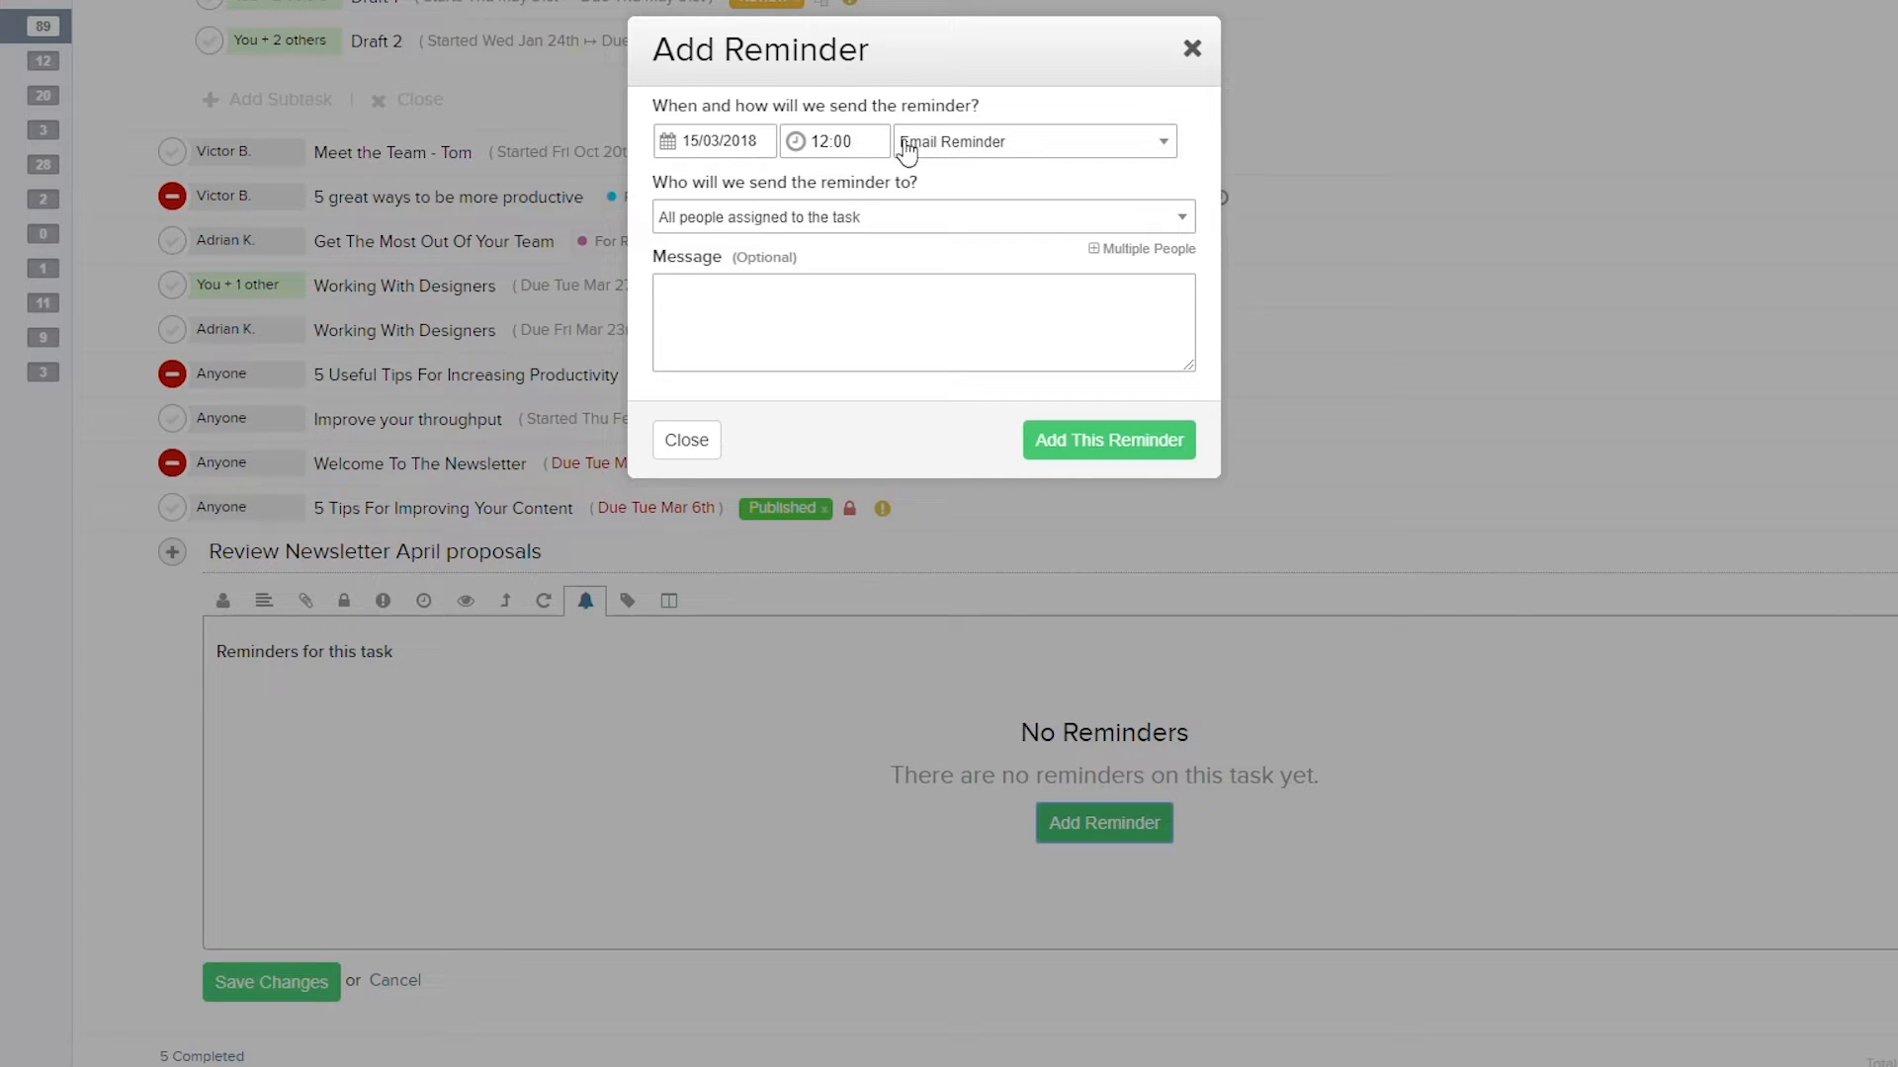
pyautogui.click(1021, 143)
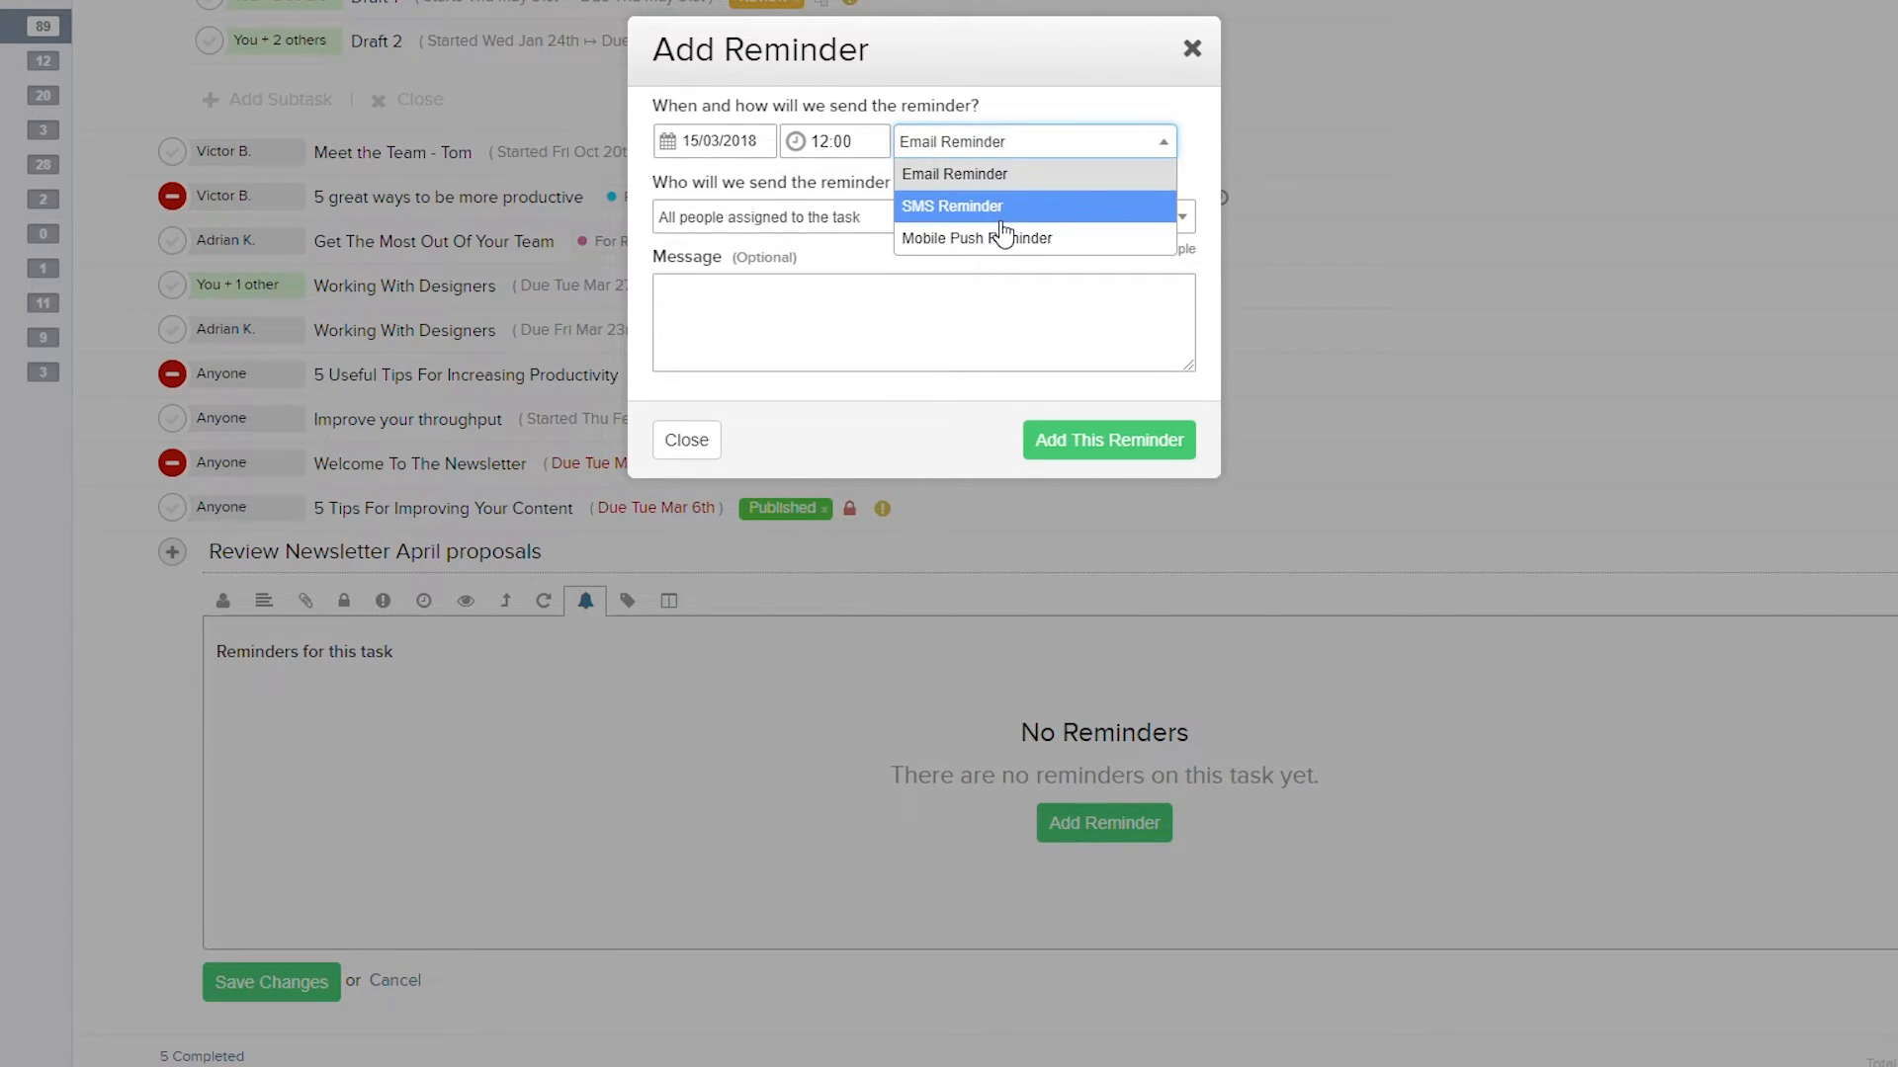
pyautogui.click(867, 250)
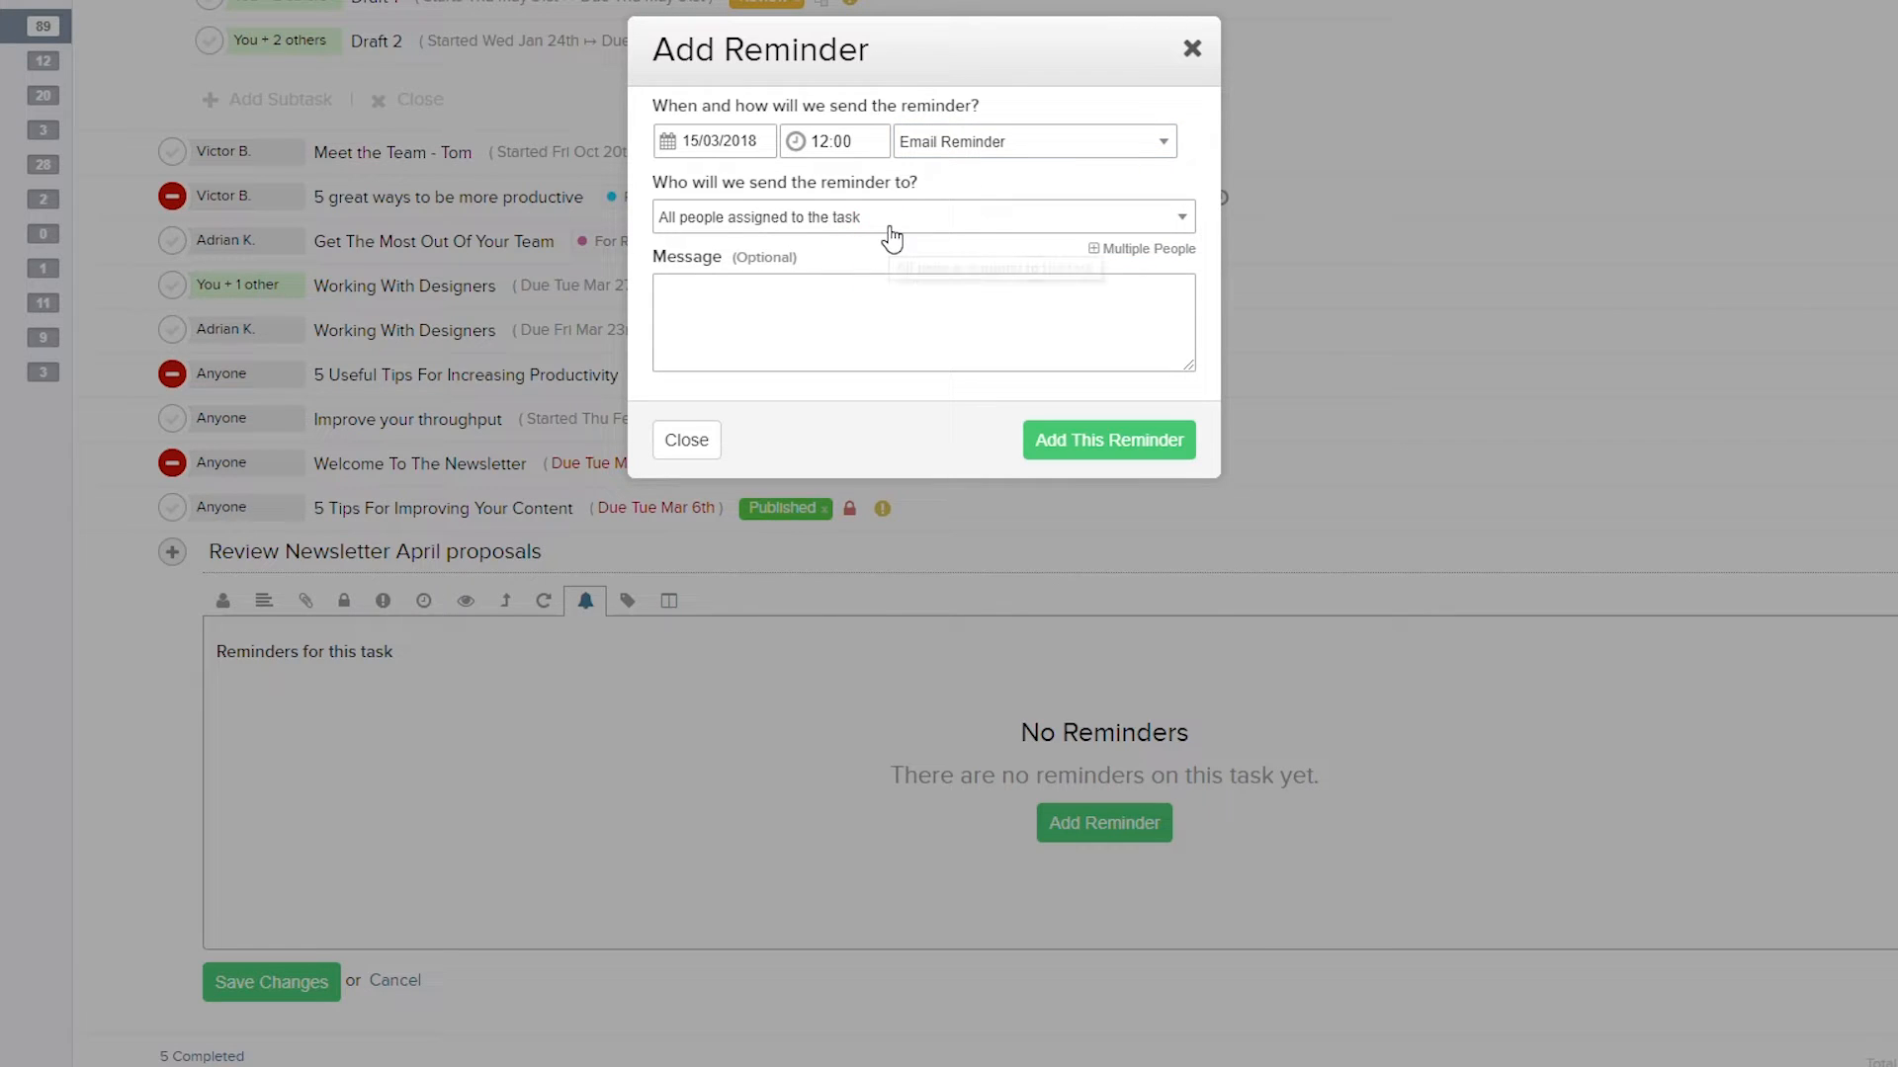
pyautogui.click(890, 232)
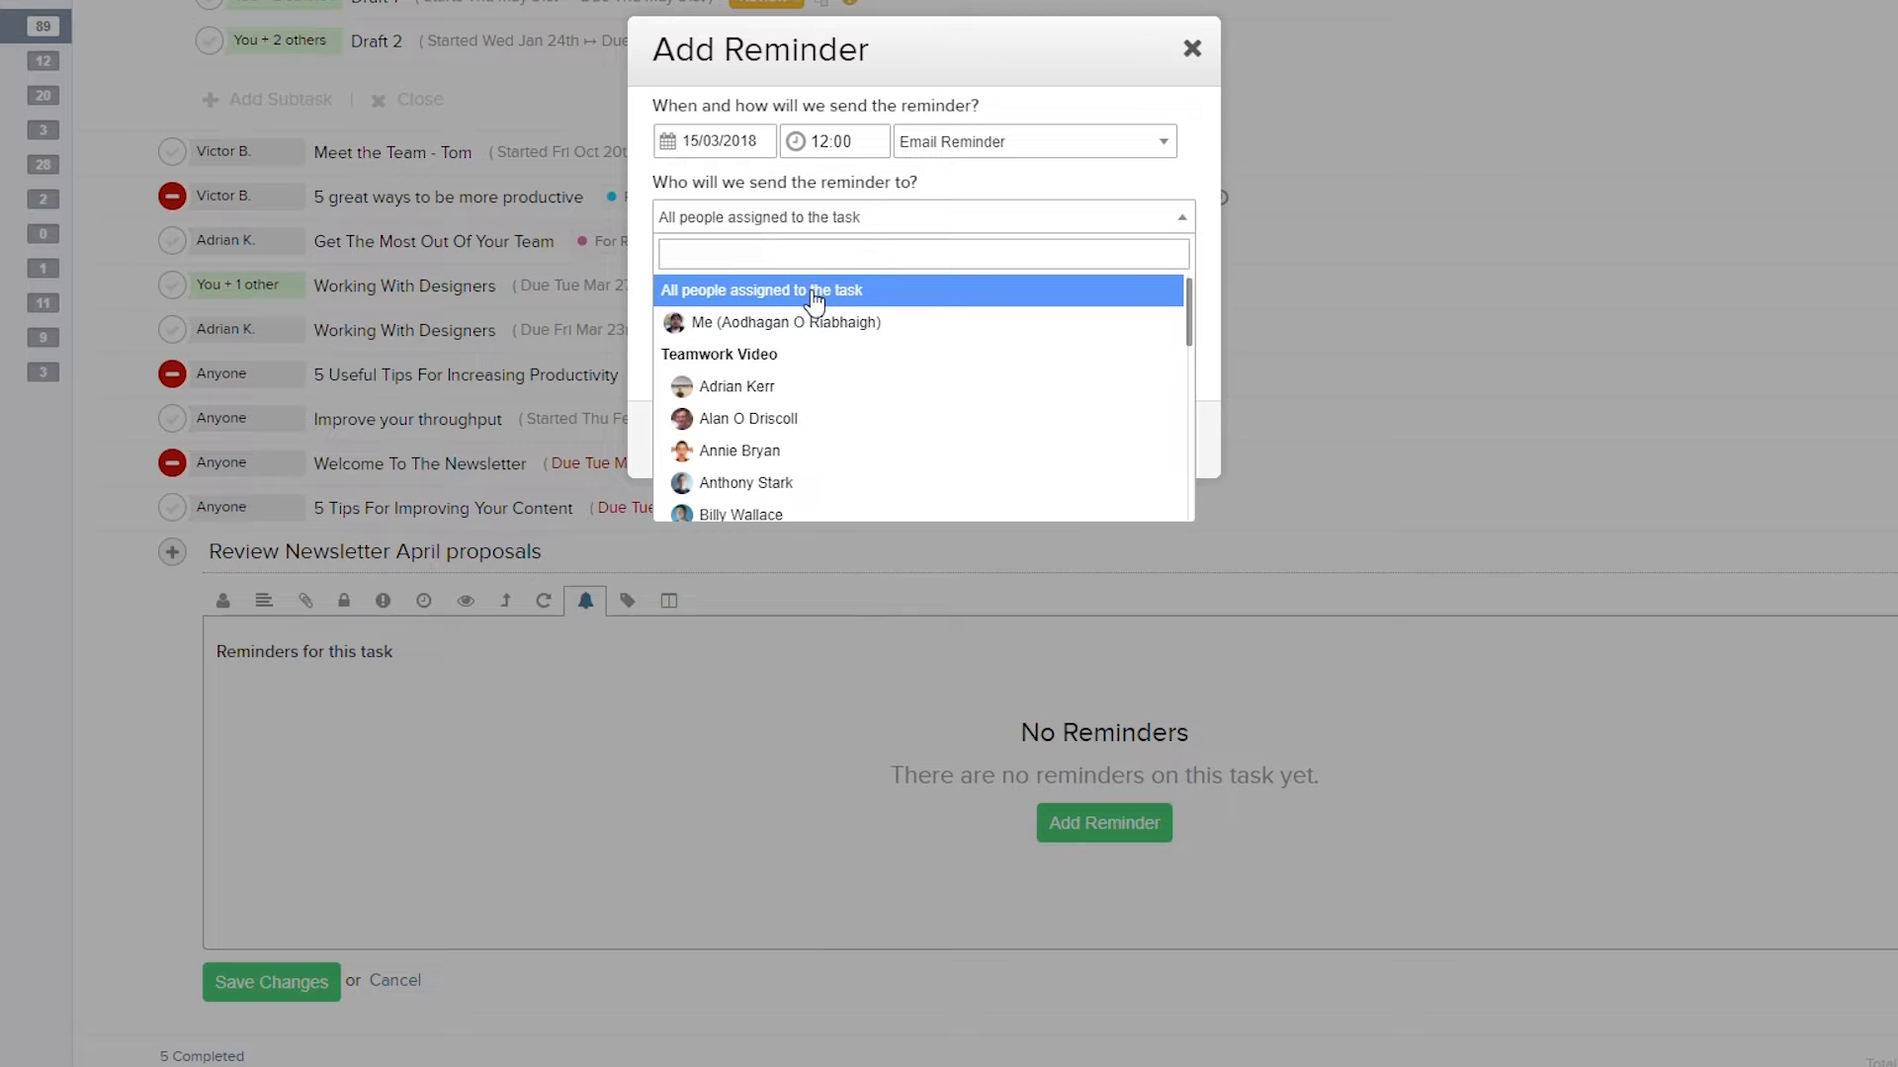
pyautogui.click(957, 182)
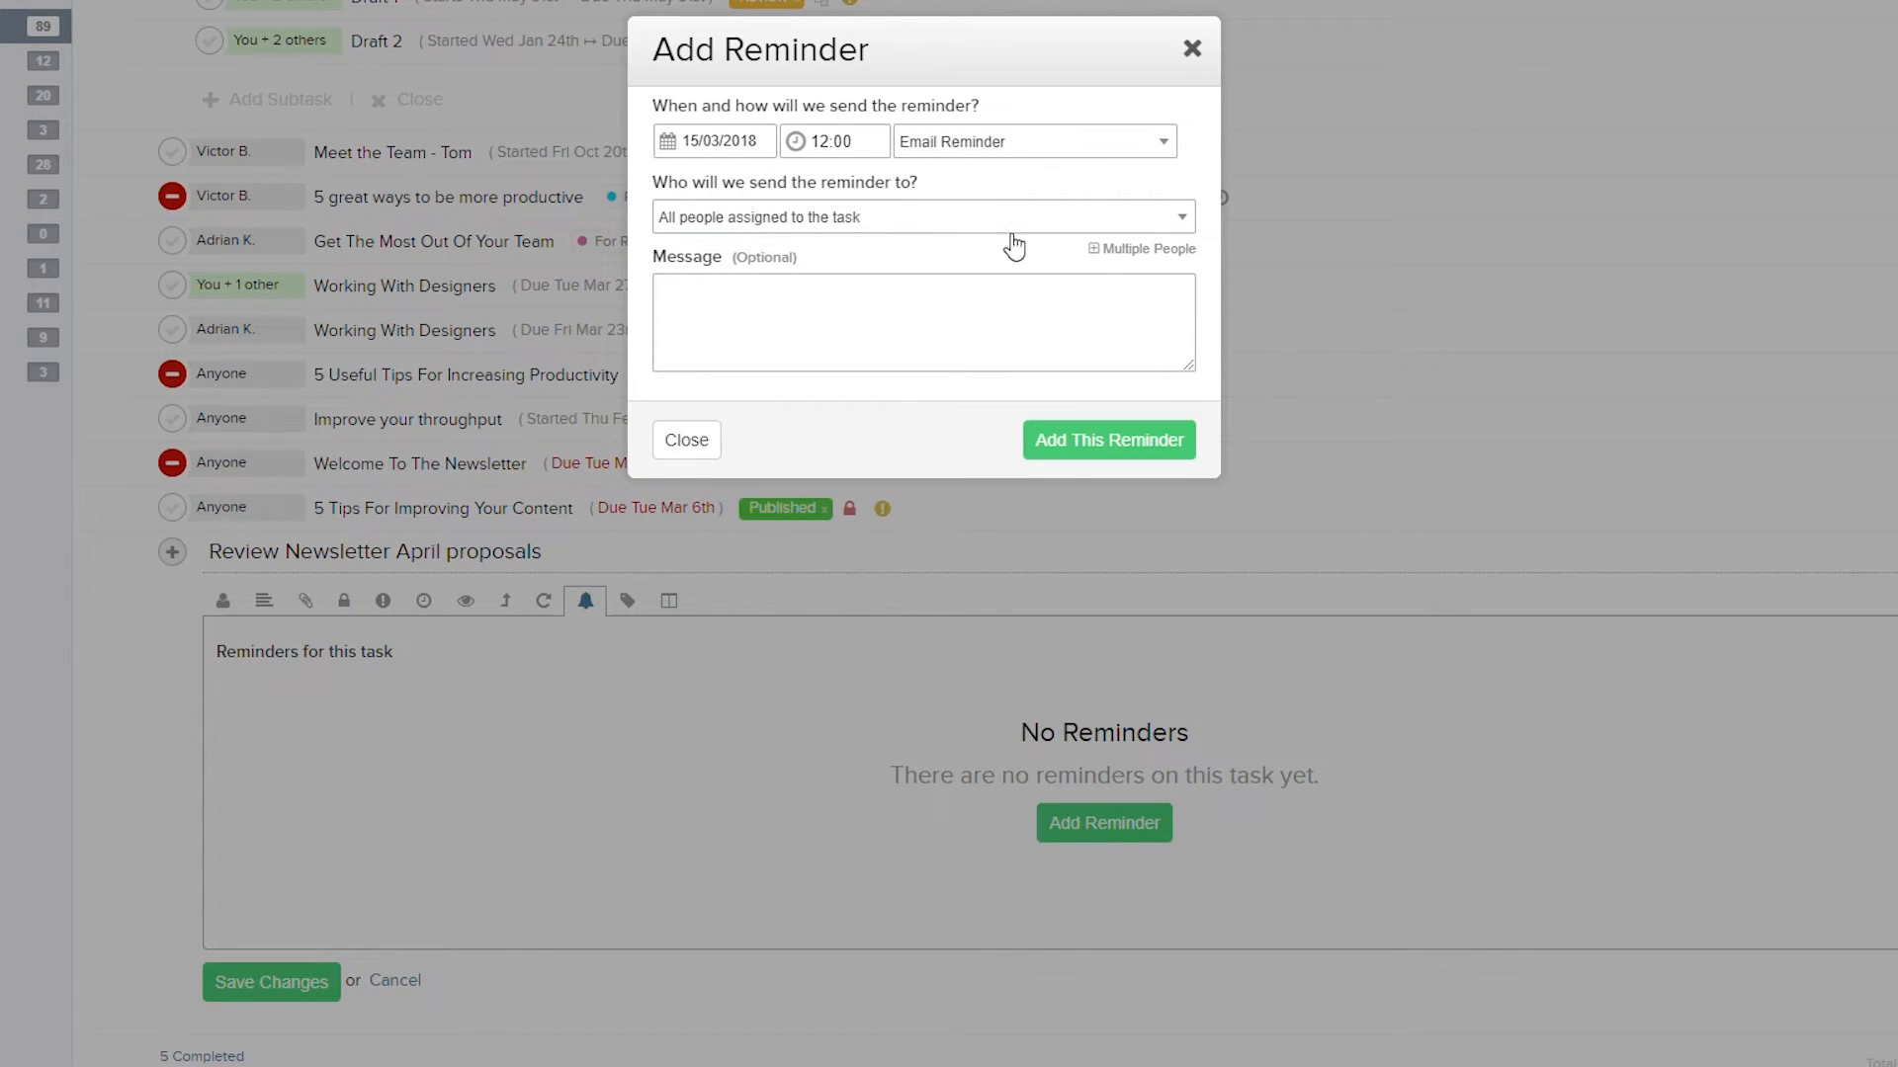
pyautogui.click(1127, 253)
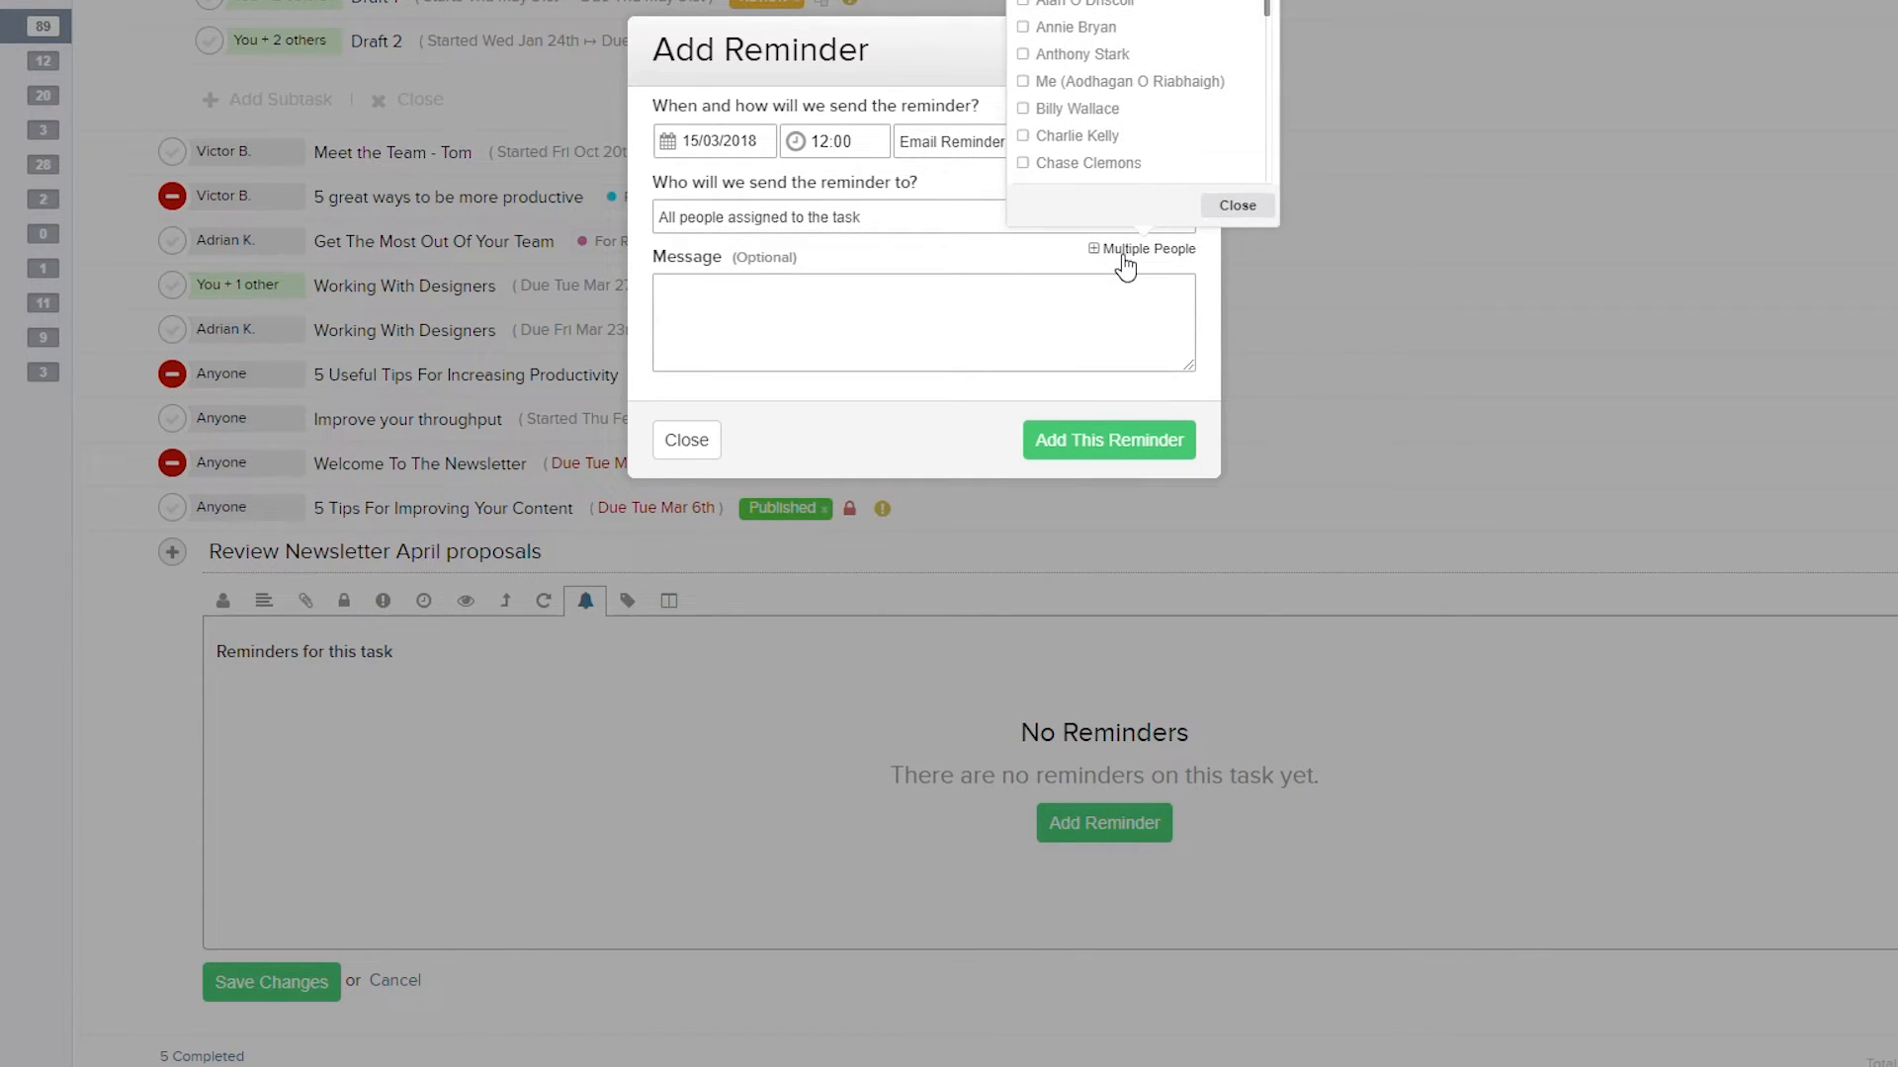
pyautogui.click(919, 312)
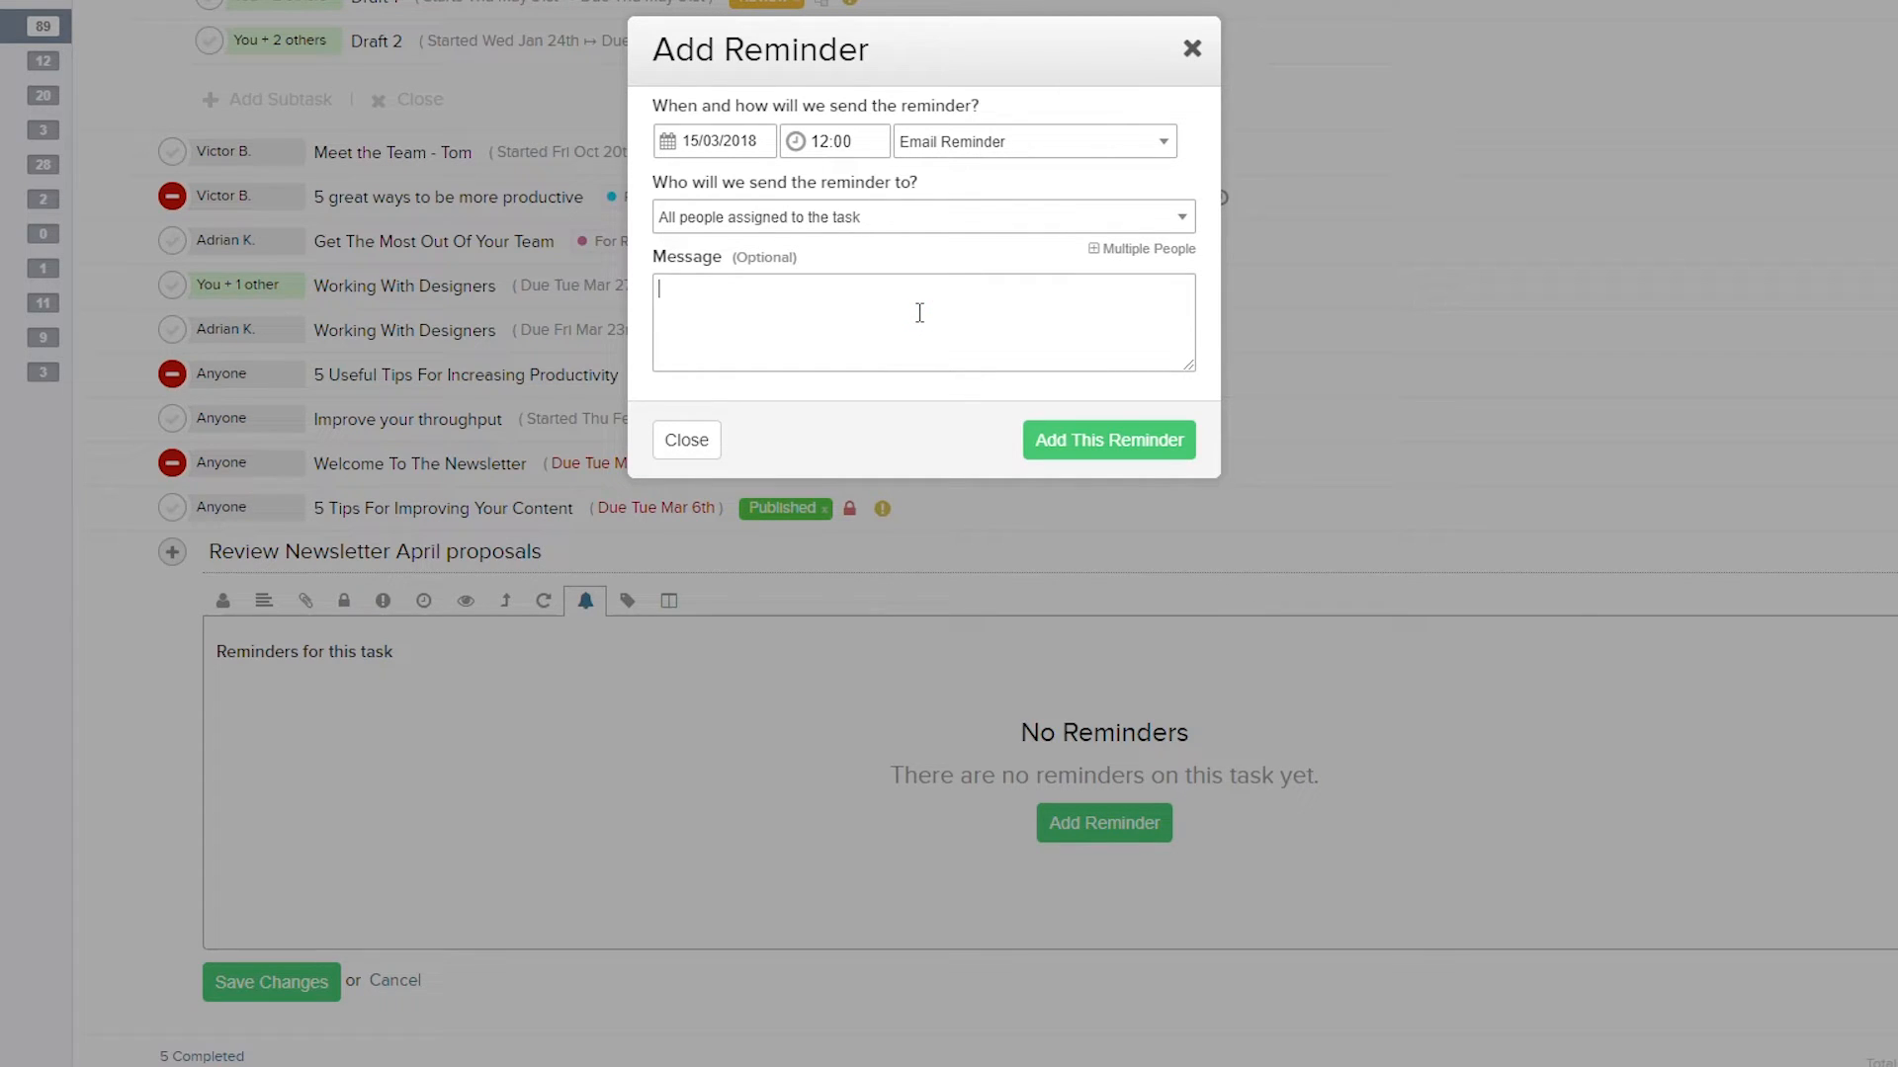
pyautogui.click(1062, 436)
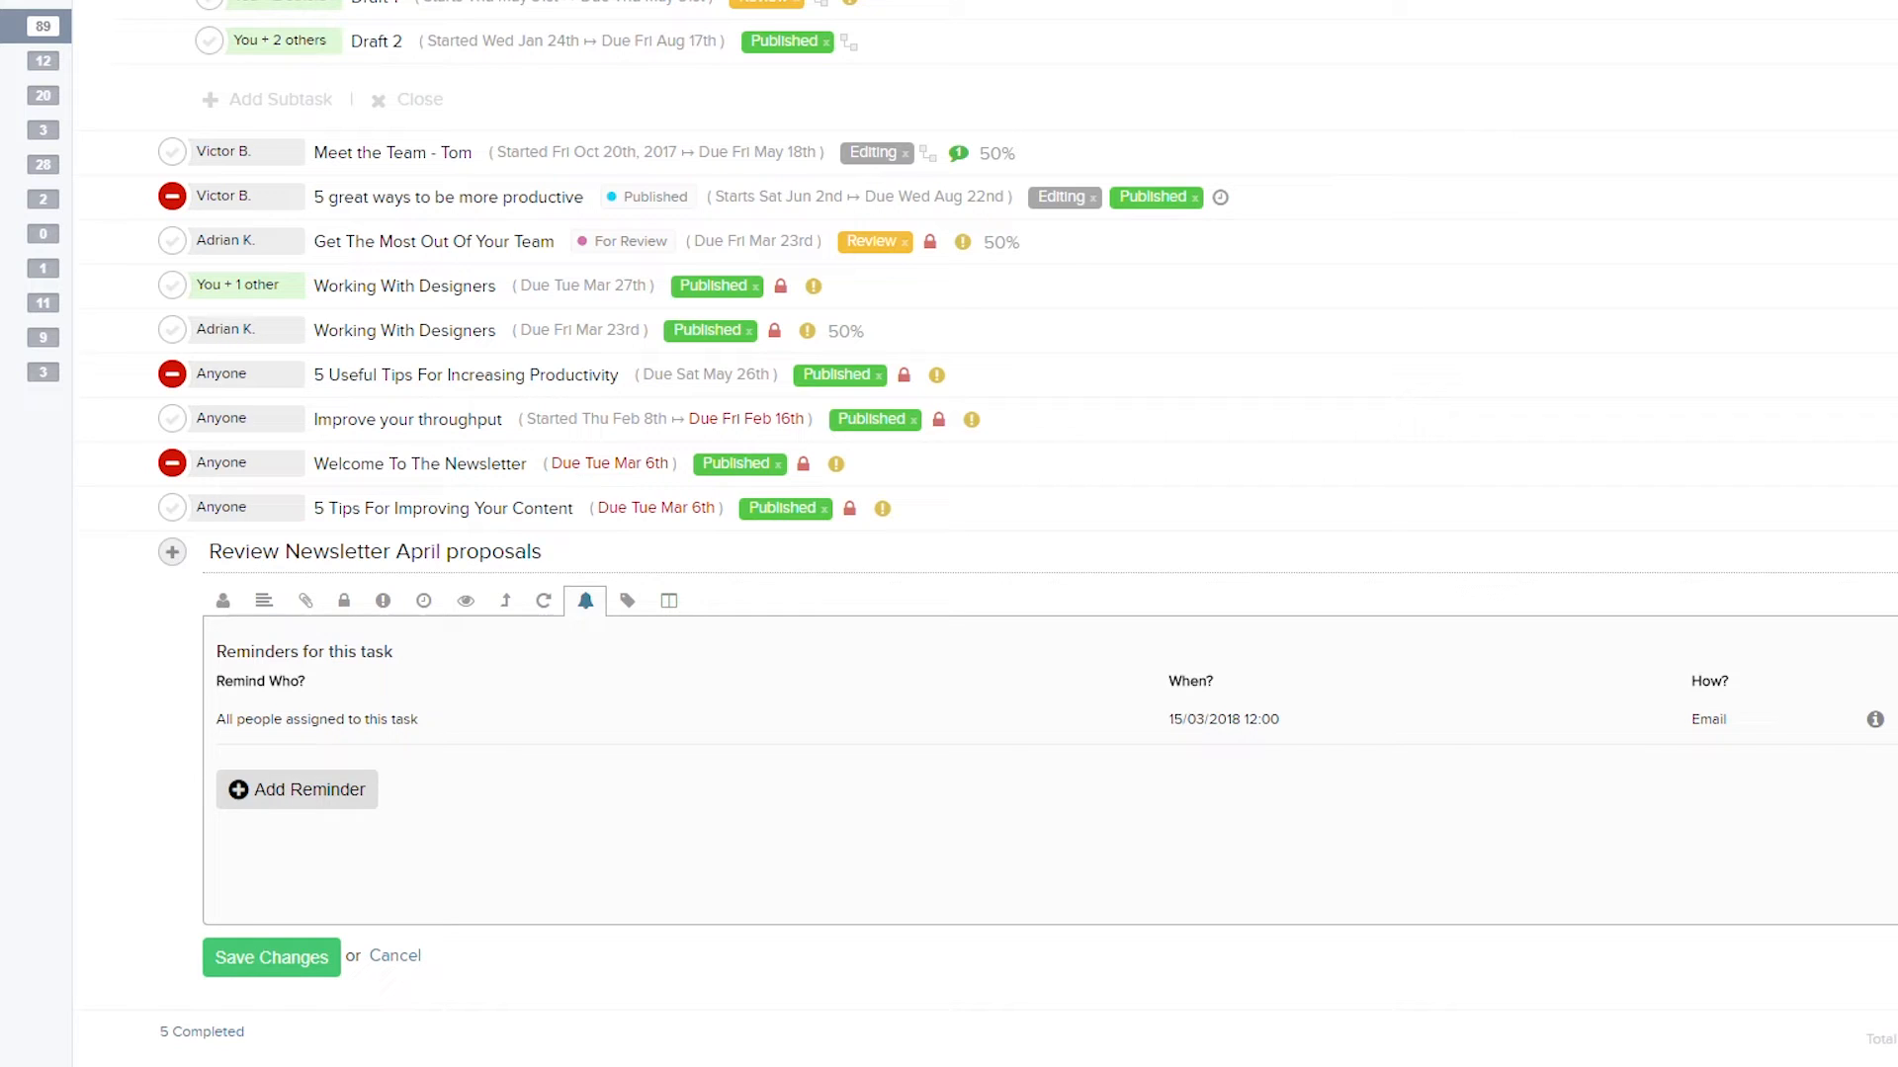
# Review the available tags, and save the task with For Review as its board column.
pyautogui.click(629, 605)
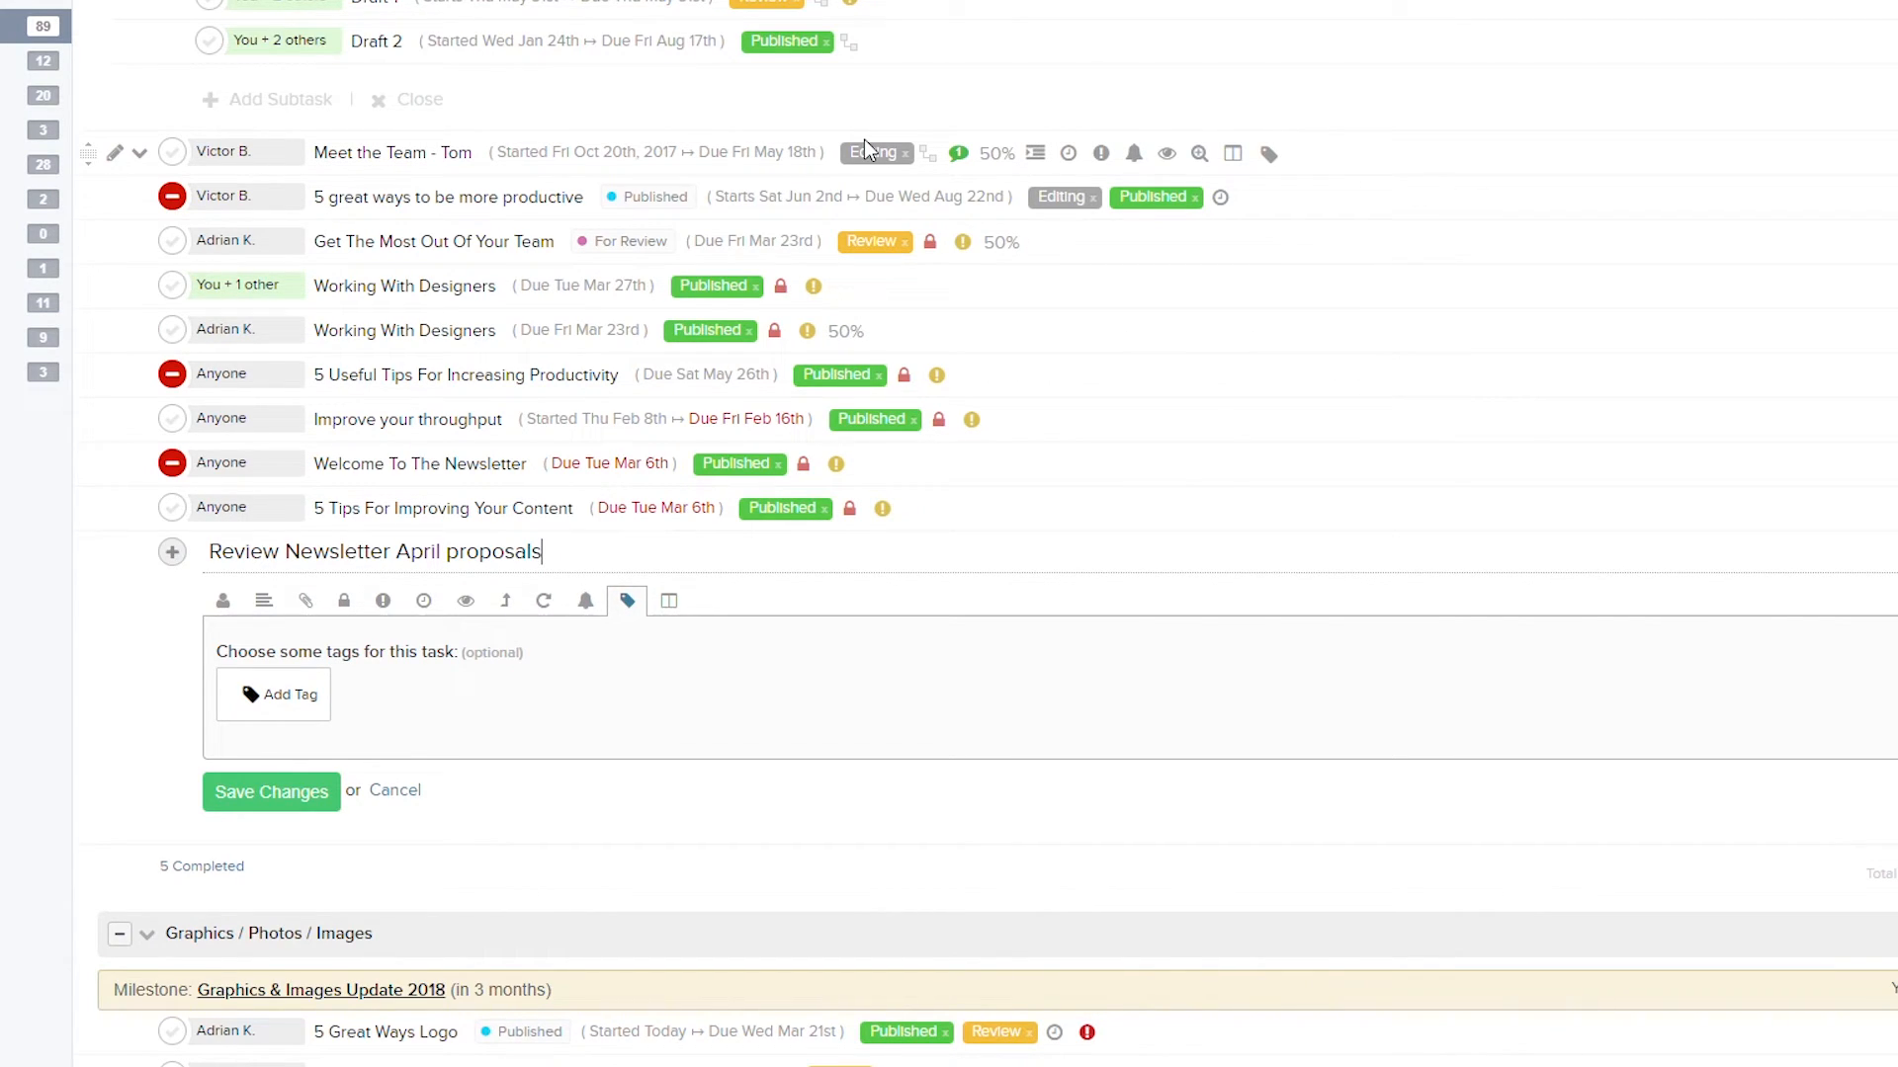
pyautogui.click(291, 698)
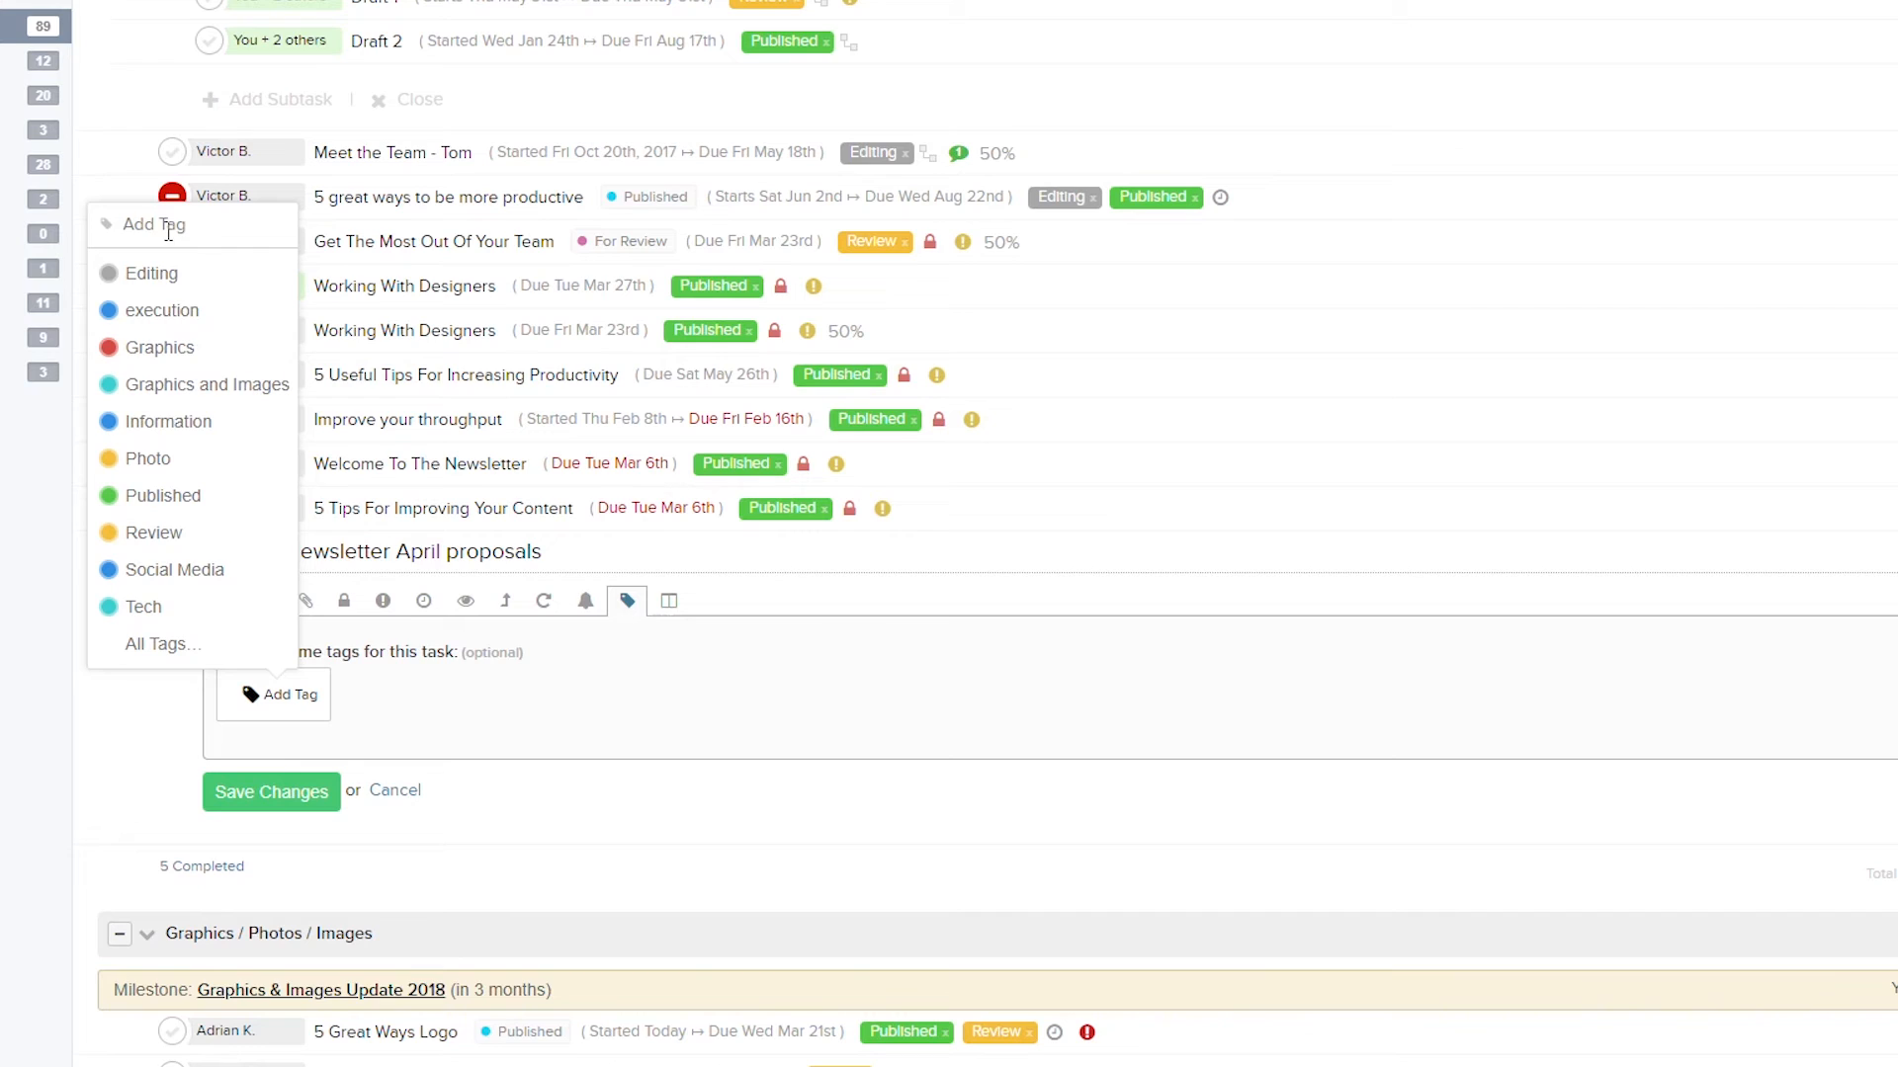
pyautogui.click(668, 600)
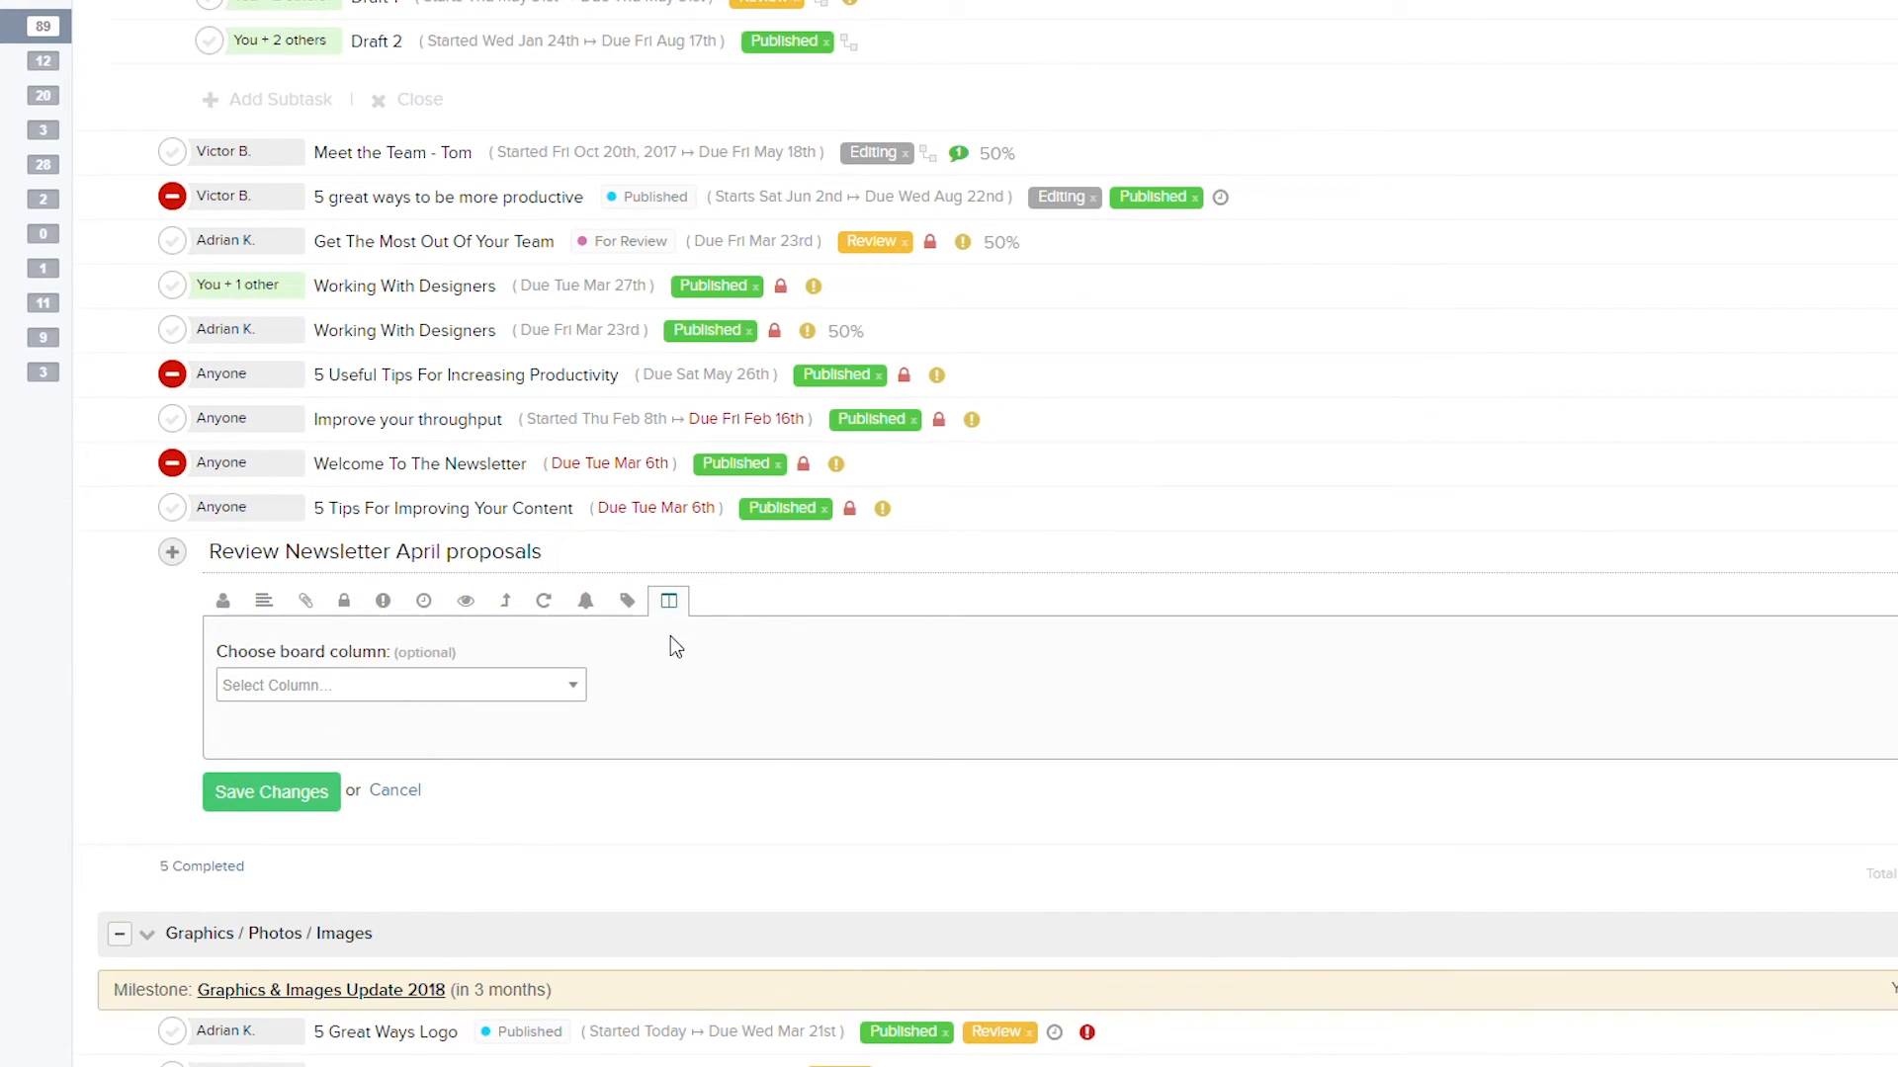
pyautogui.click(524, 691)
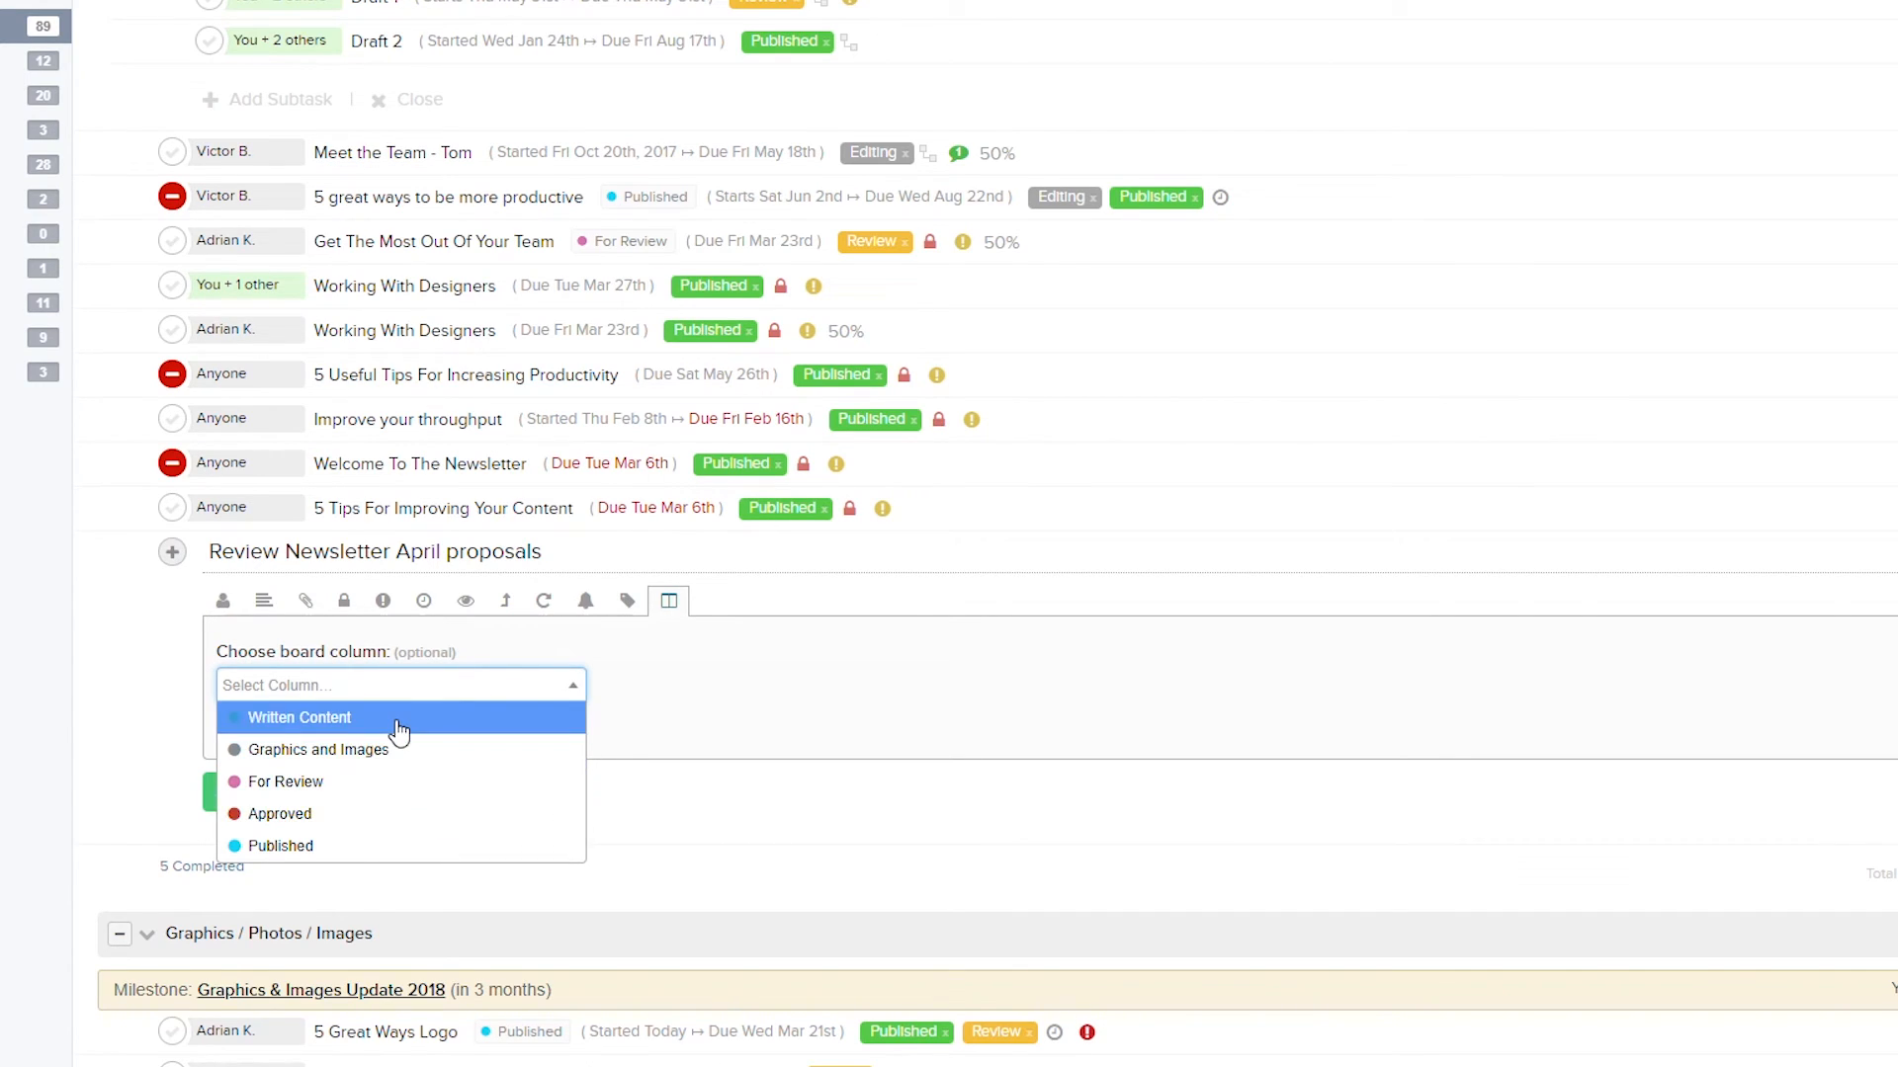
pyautogui.click(373, 782)
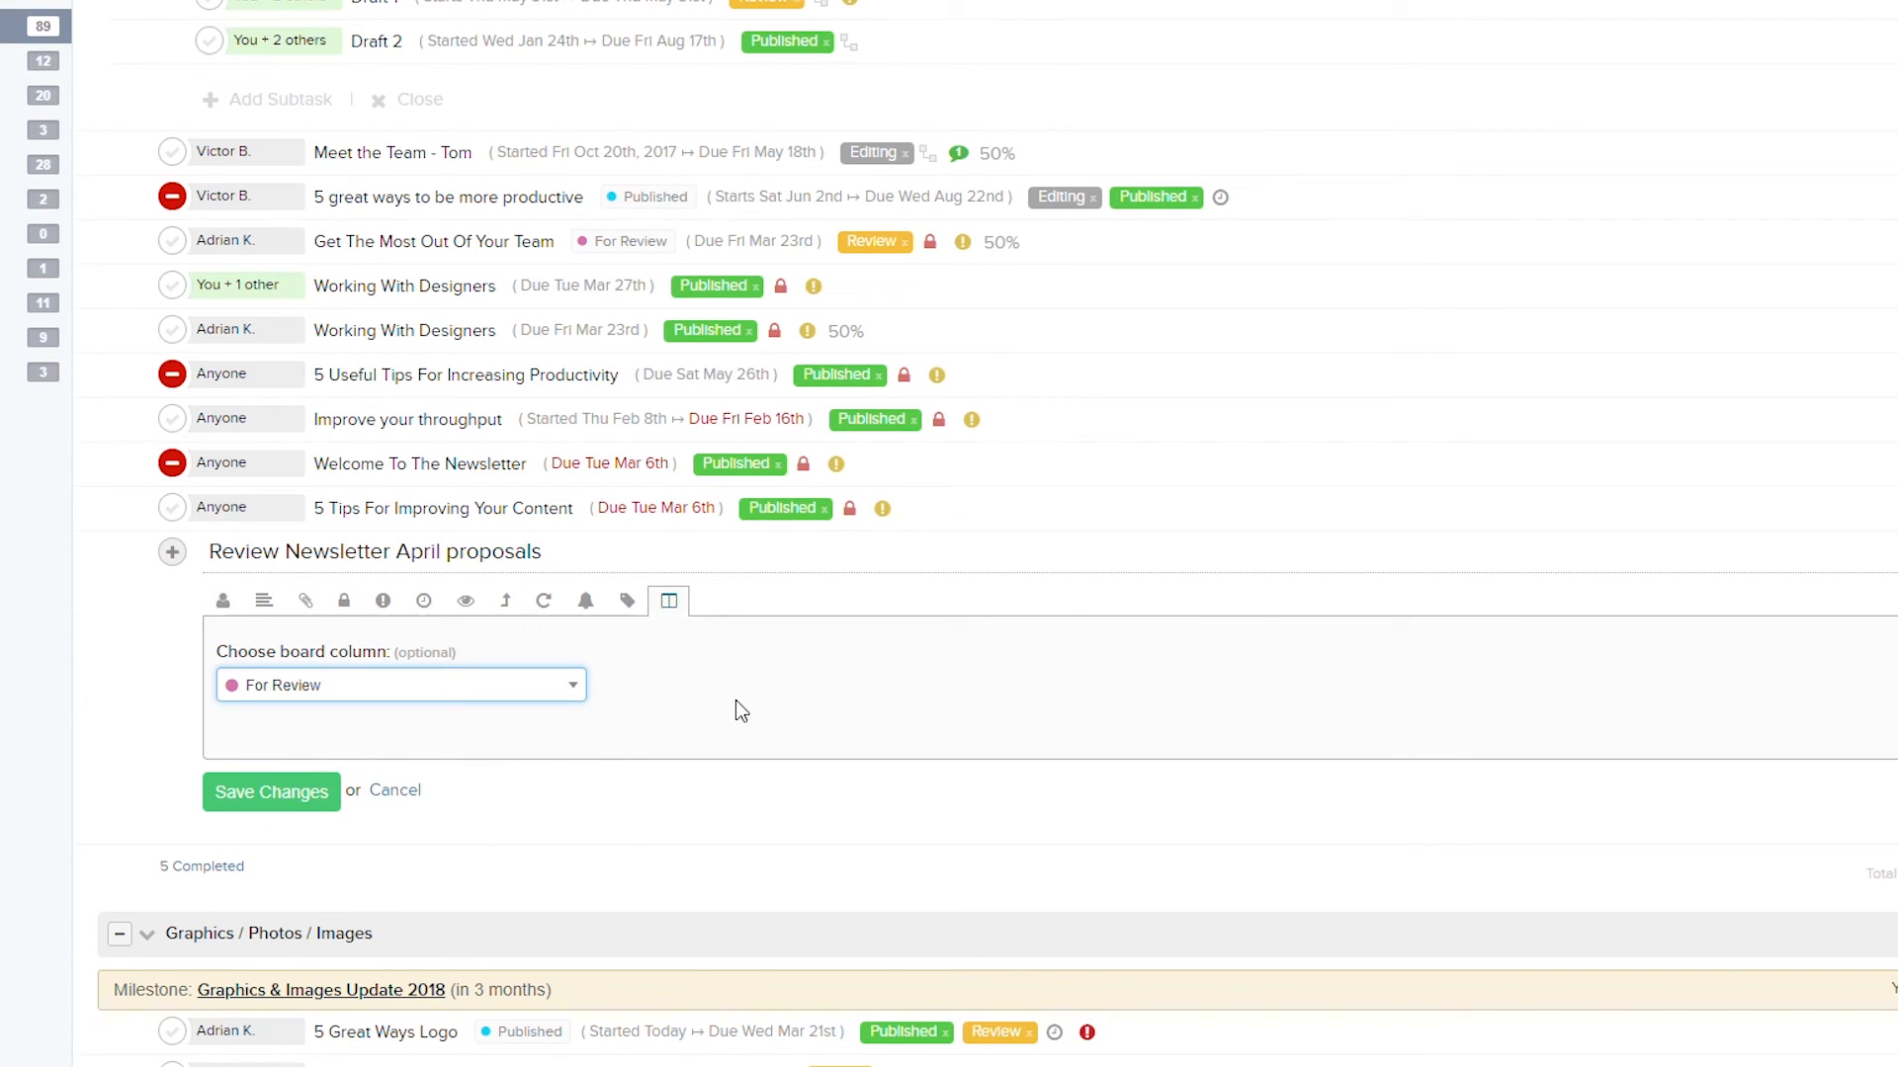
pyautogui.click(285, 798)
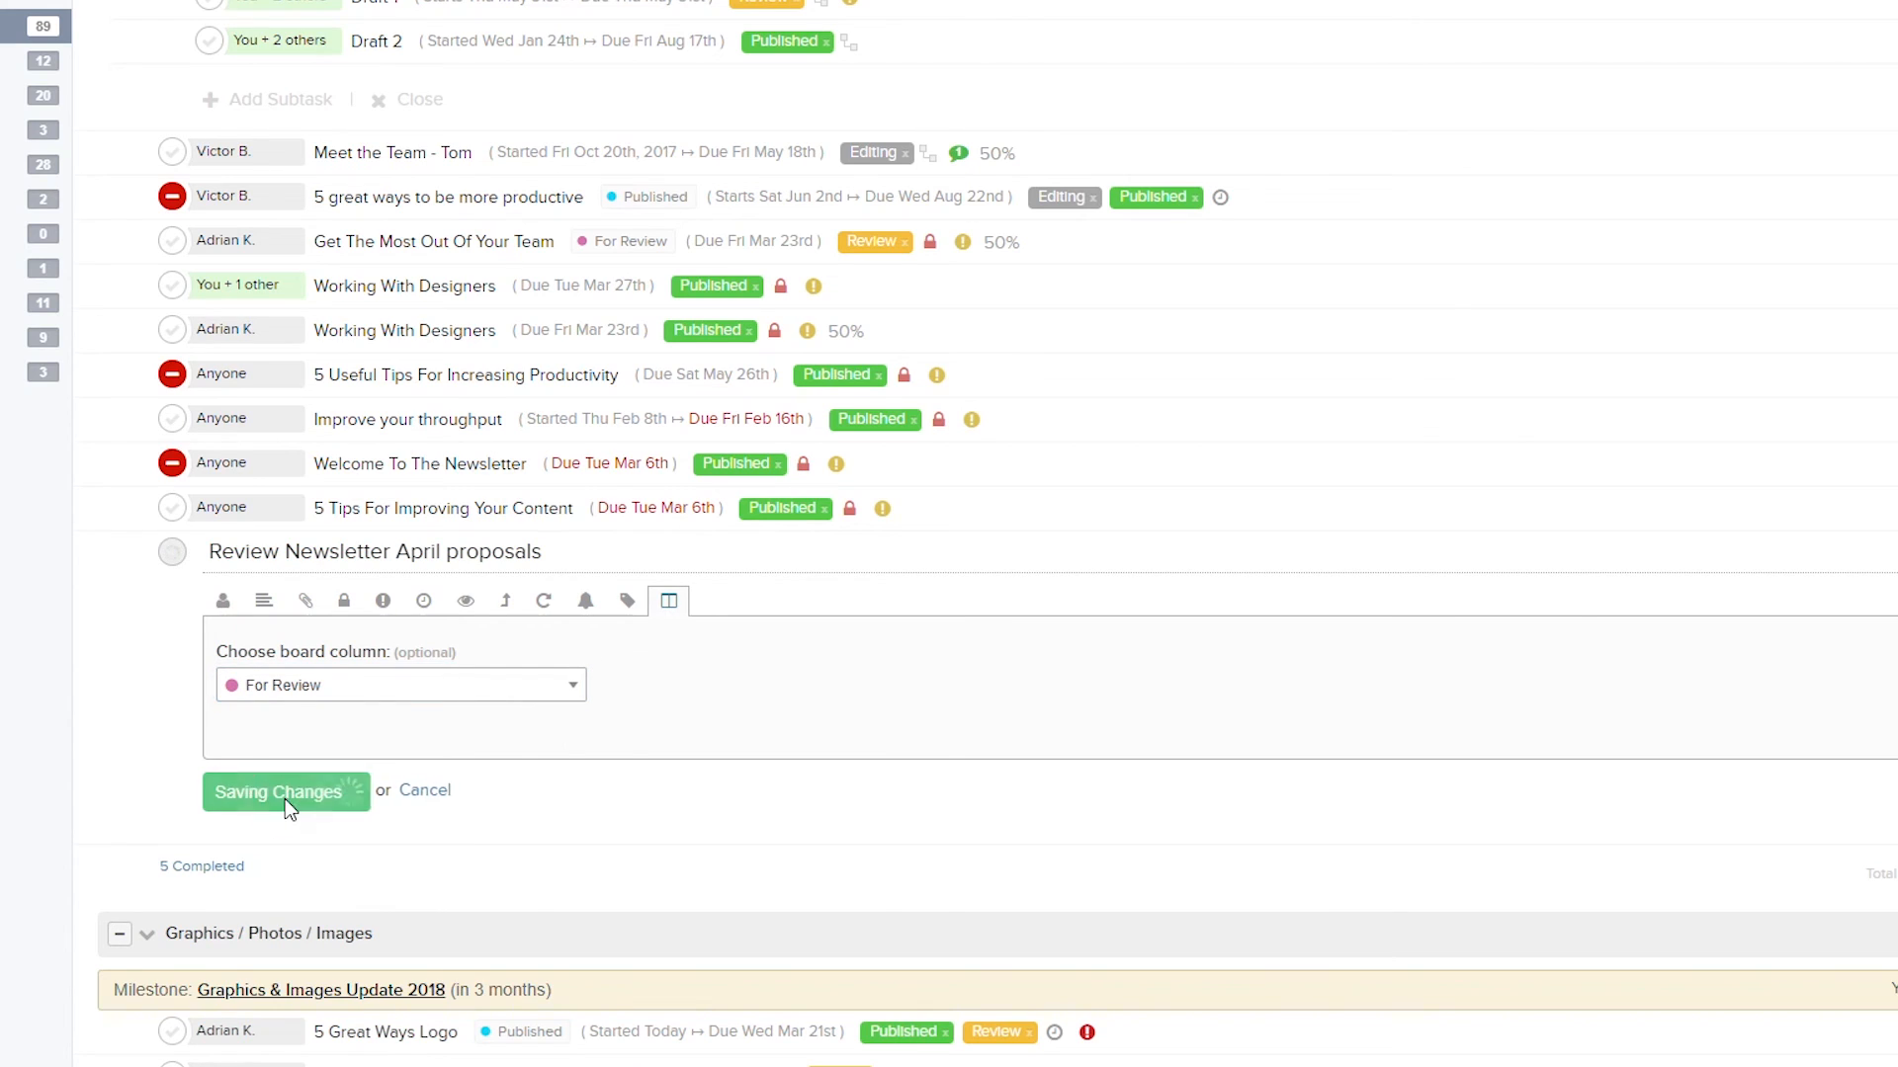